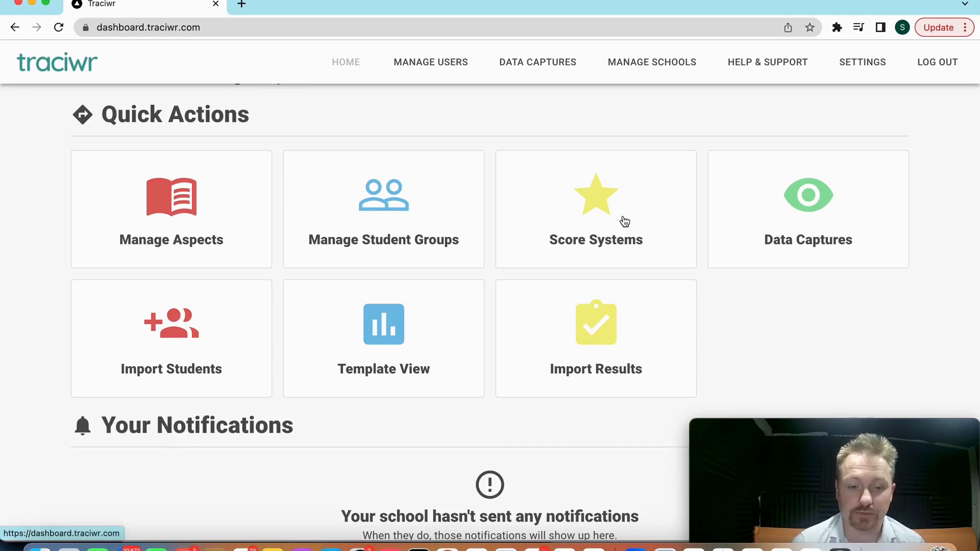
# - Open the aspects management page and review the existing aspects and their descriptors
pyautogui.click(206, 217)
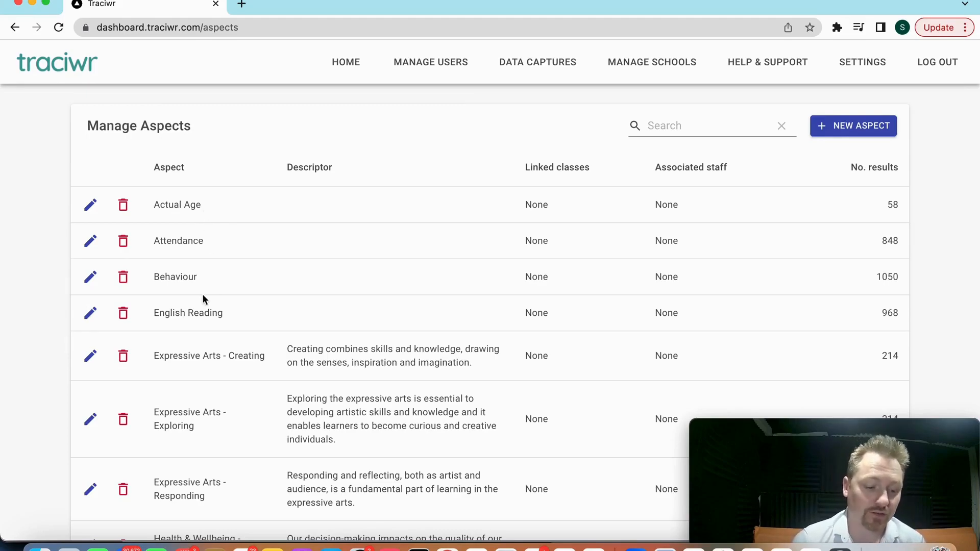
pyautogui.scroll(-2, 203, 294)
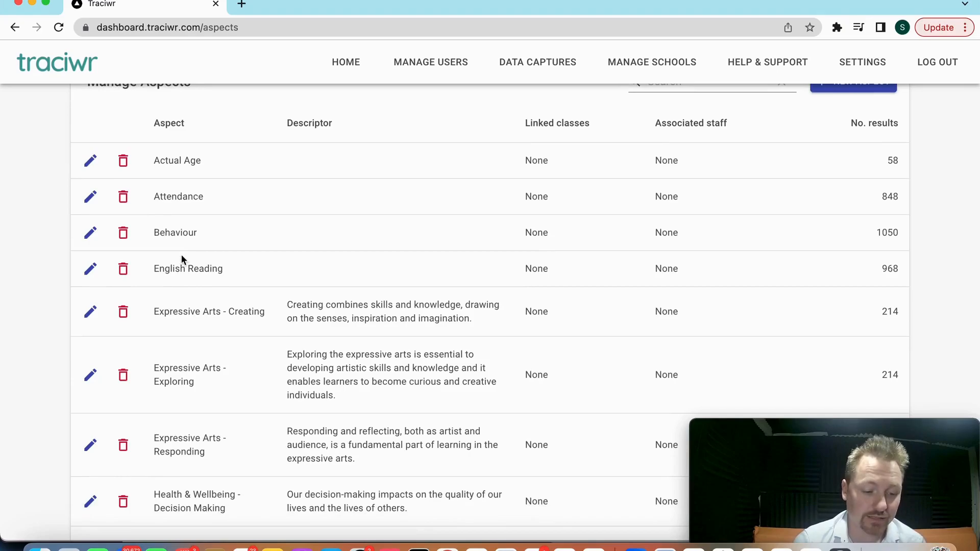
pyautogui.scroll(-1, 181, 255)
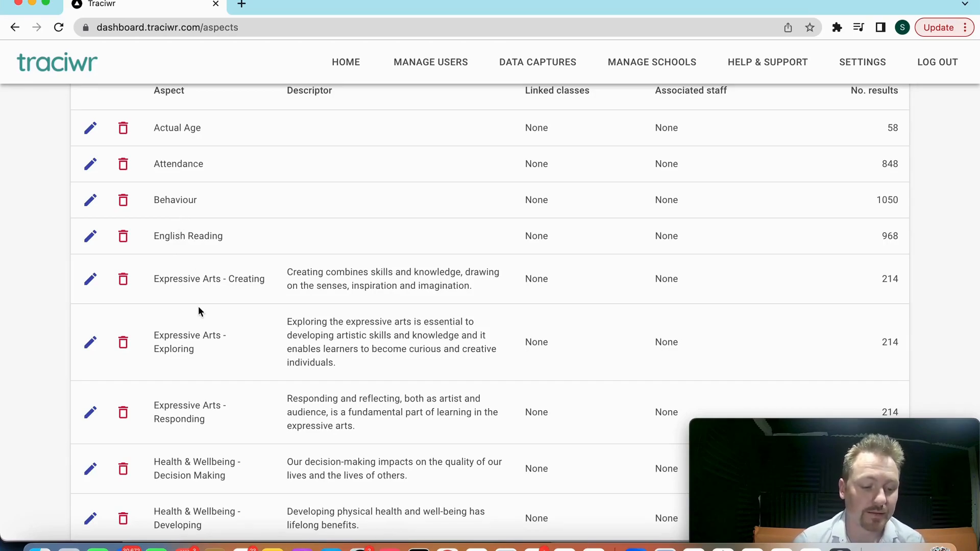
pyautogui.scroll(-4, 198, 306)
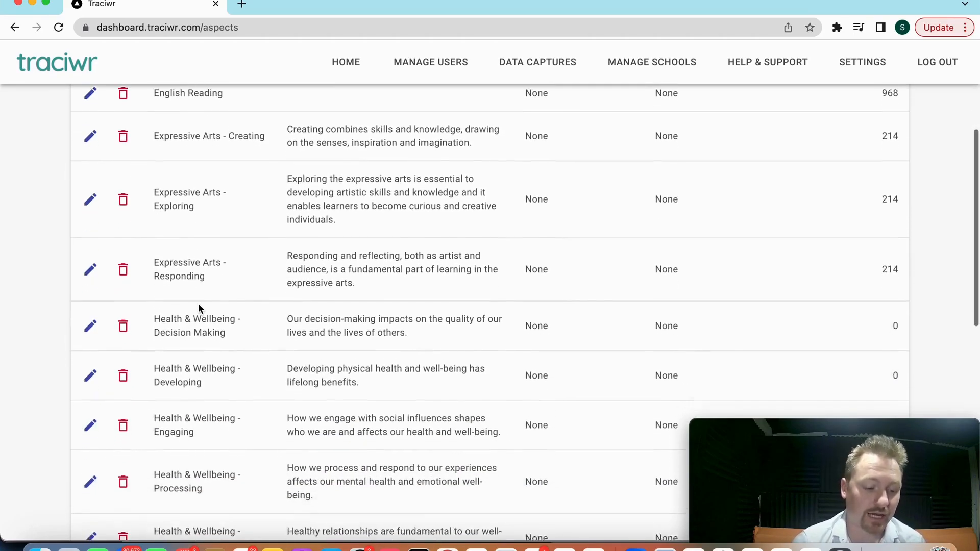
pyautogui.scroll(-1, 198, 305)
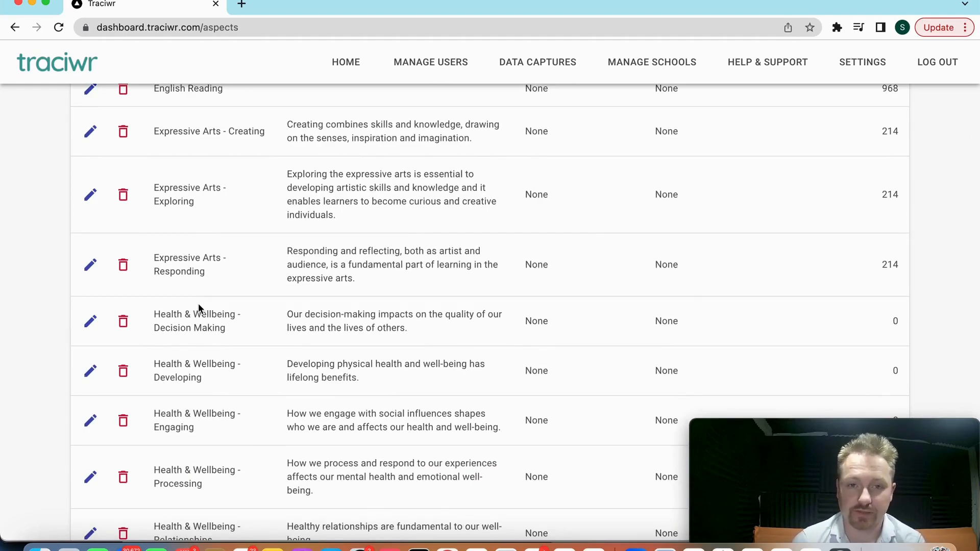
pyautogui.scroll(-10, 199, 308)
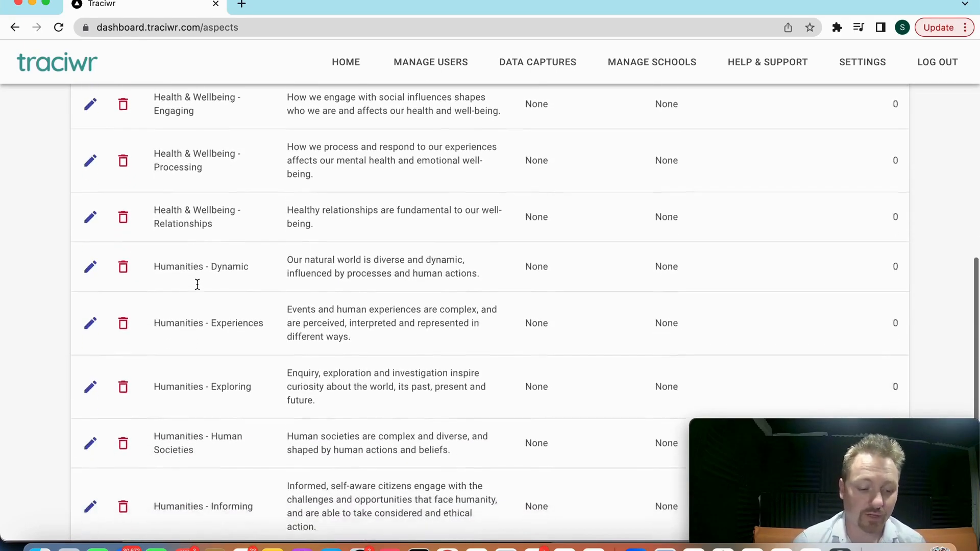
pyautogui.scroll(-3, 197, 283)
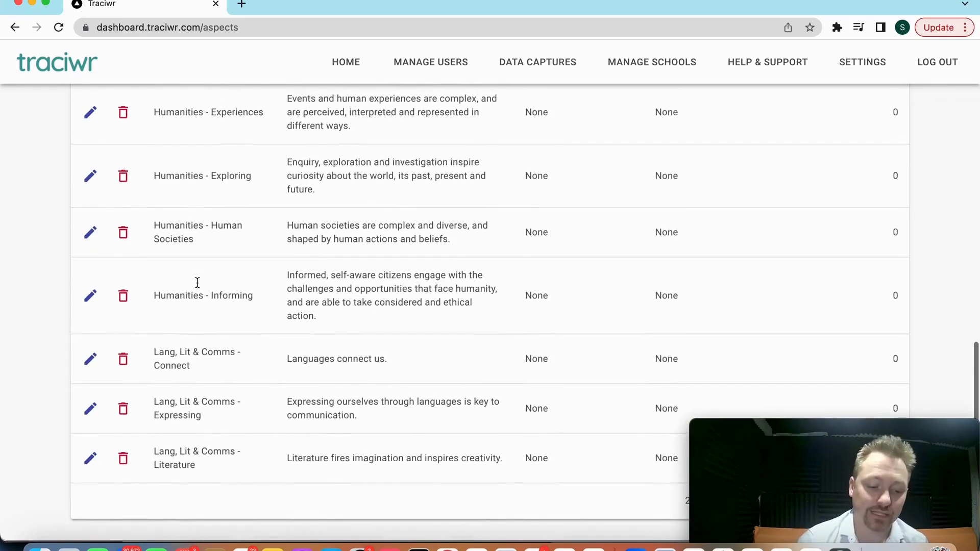
pyautogui.scroll(15, 197, 283)
pyautogui.scroll(-2, 197, 281)
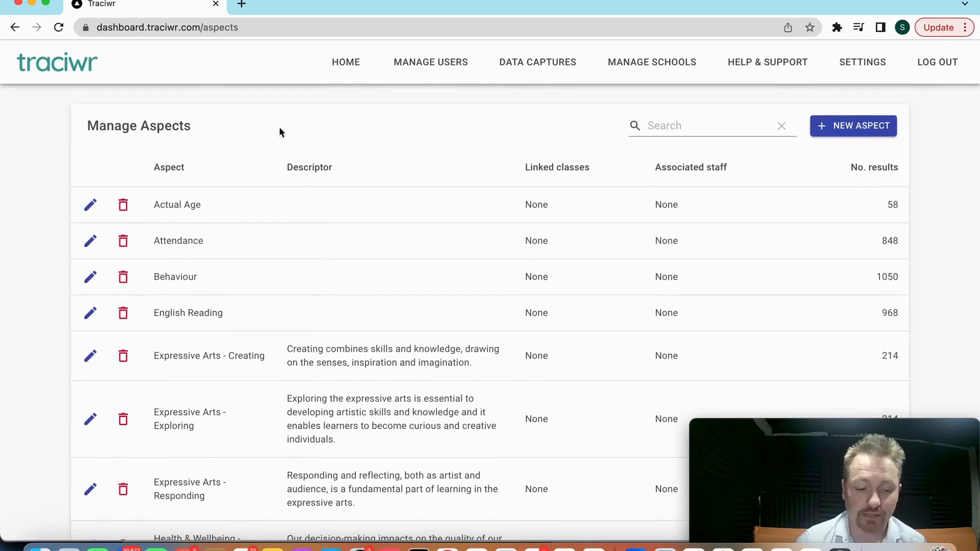
# - Open the form for creating a new aspect
pyautogui.click(826, 127)
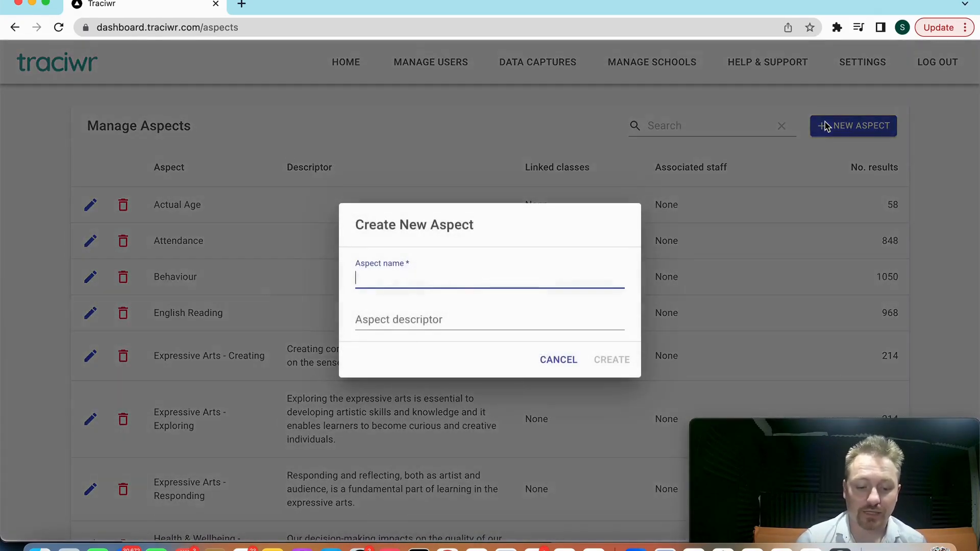
pyautogui.write('Shoe Size')
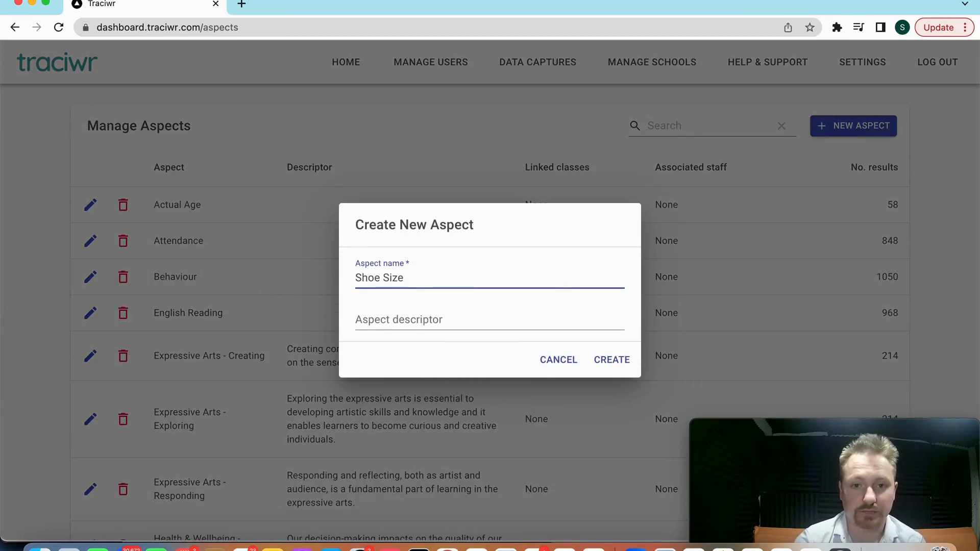
pyautogui.press('super+a')
pyautogui.press('BackSpace')
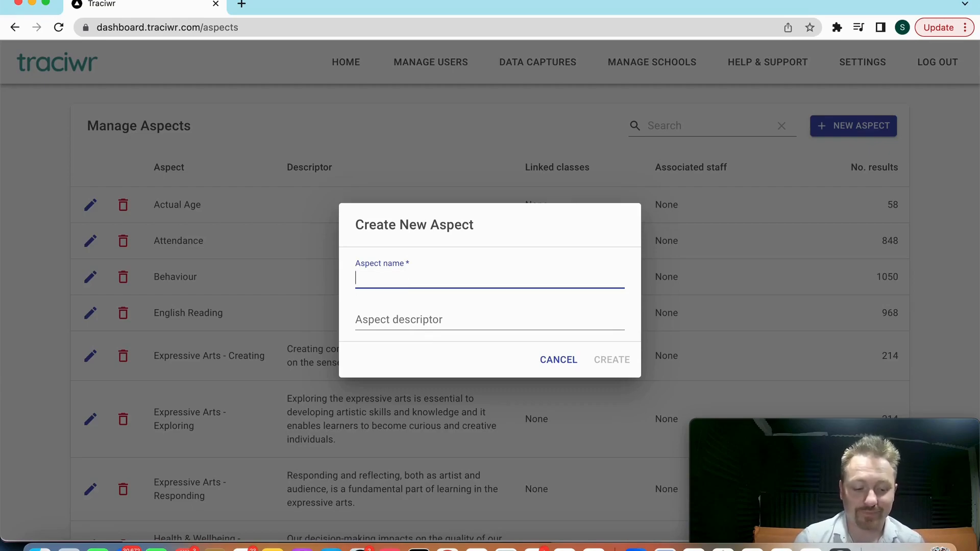
pyautogui.write('Lit')
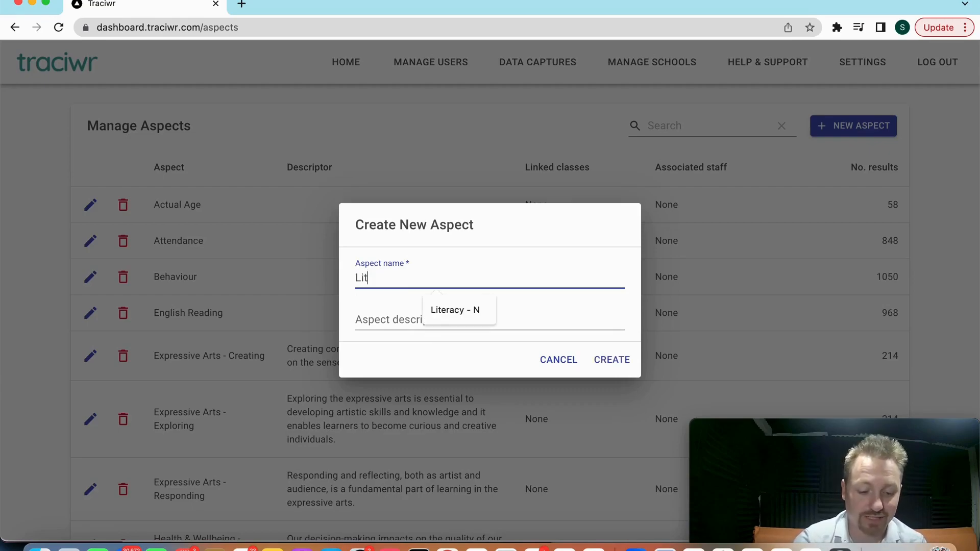
pyautogui.write('eracy Score')
# - Name the new aspect "Spellings", replacing any text in the name field, and create it without a descriptor
pyautogui.press('super+a')
pyautogui.write('Spelling Test')
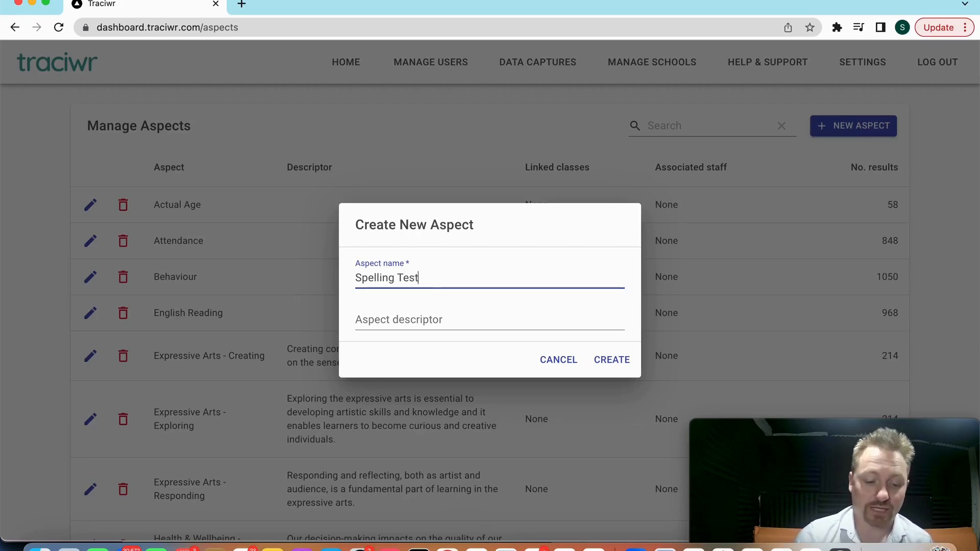
pyautogui.press('BackSpace')
pyautogui.press('BackSpace')
pyautogui.press('BackSpace')
pyautogui.press('BackSpace')
pyautogui.press('BackSpace')
pyautogui.write('s')
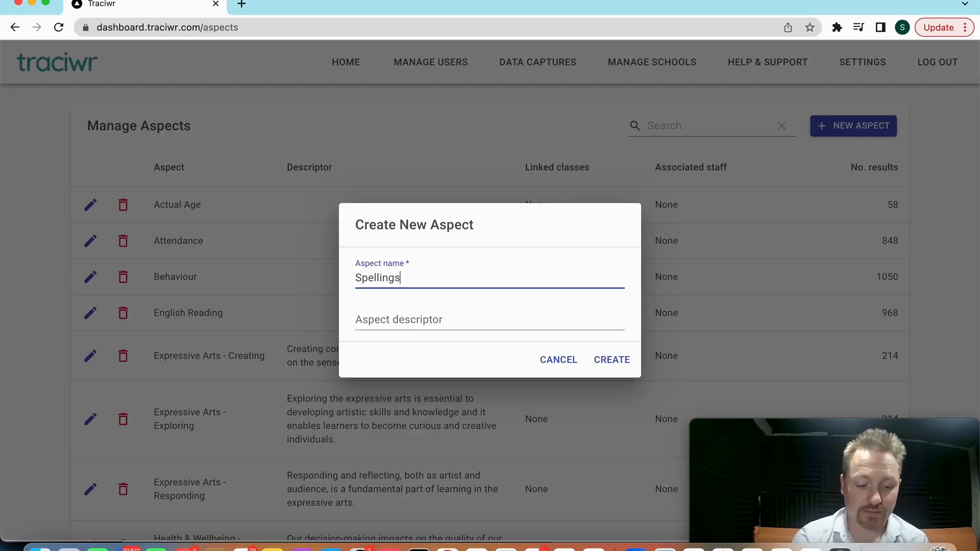
pyautogui.click(618, 359)
# - Dismiss the creation notification and go to the second page of the aspects list to locate Spellings
pyautogui.scroll(-15, 291, 400)
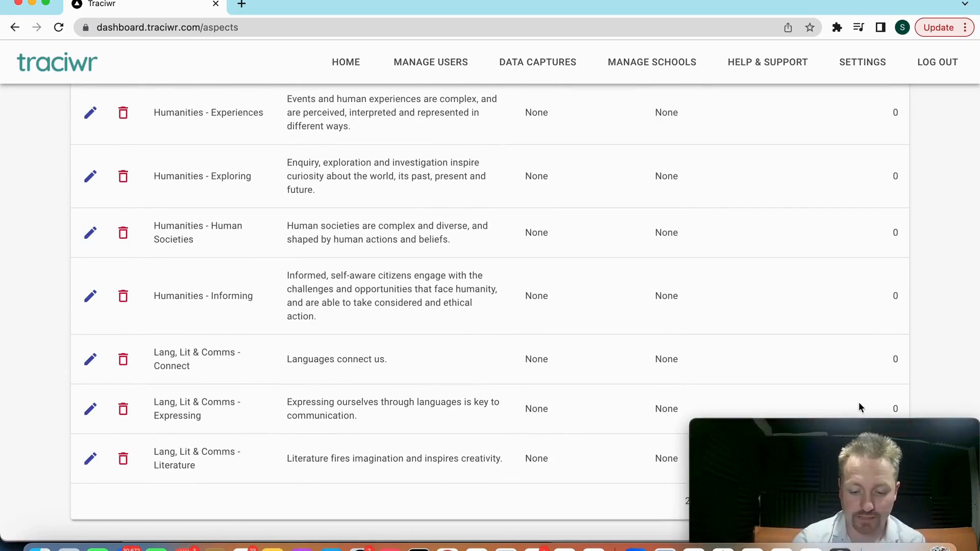
pyautogui.moveTo(857, 428); pyautogui.dragTo(663, 408)
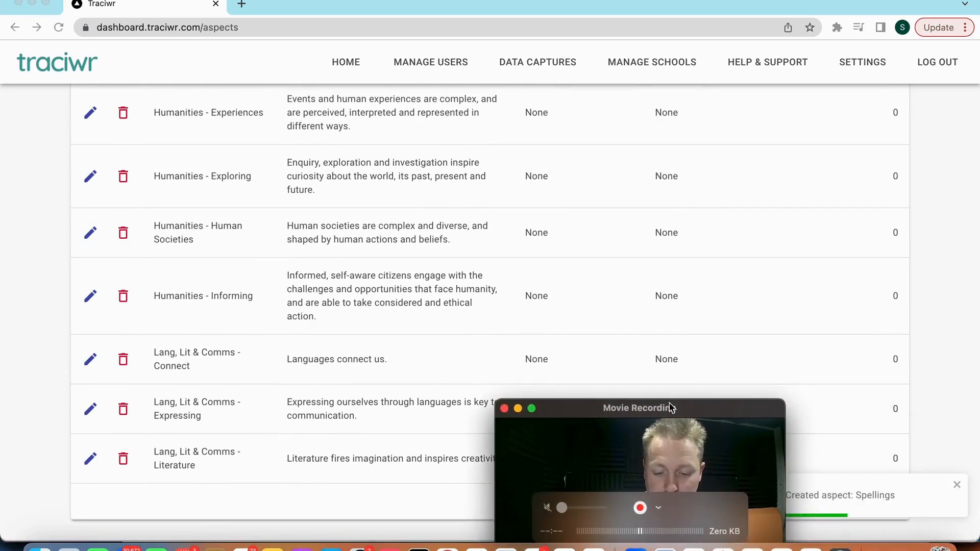
pyautogui.click(960, 491)
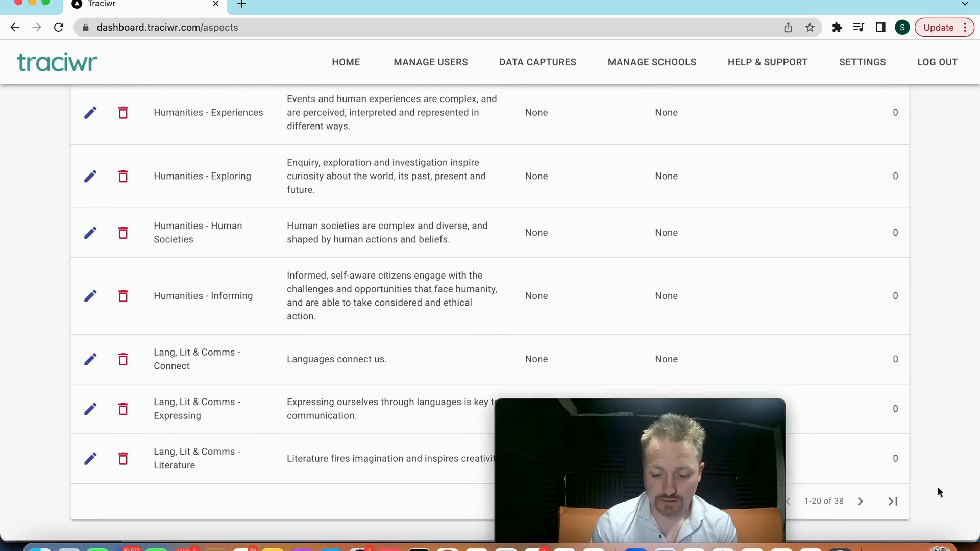
pyautogui.click(860, 501)
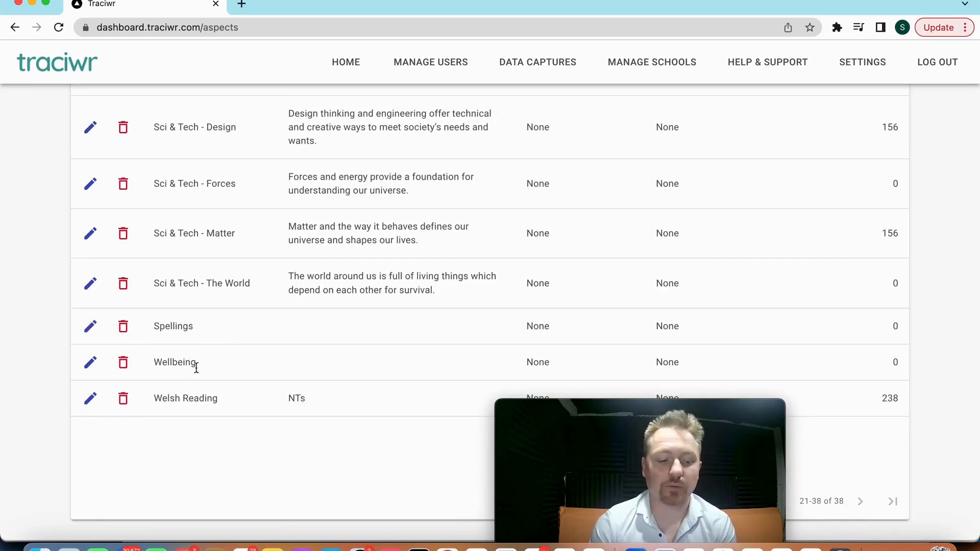
pyautogui.scroll(1, 194, 368)
pyautogui.scroll(-1, 196, 368)
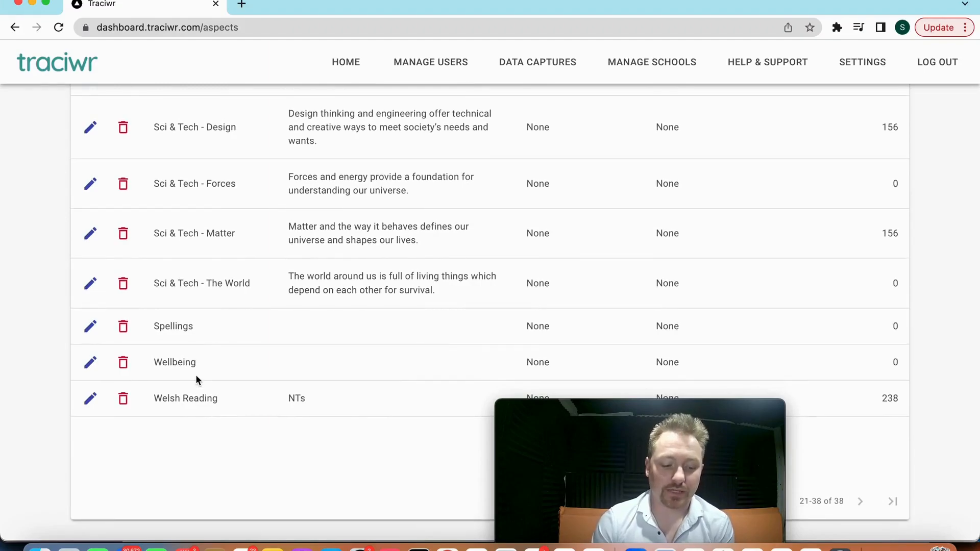
# - Set the Spellings aspect's descriptor to "Weekly Spelling Tests" and save the update
pyautogui.click(90, 326)
pyautogui.click(415, 320)
pyautogui.write('Wekk')
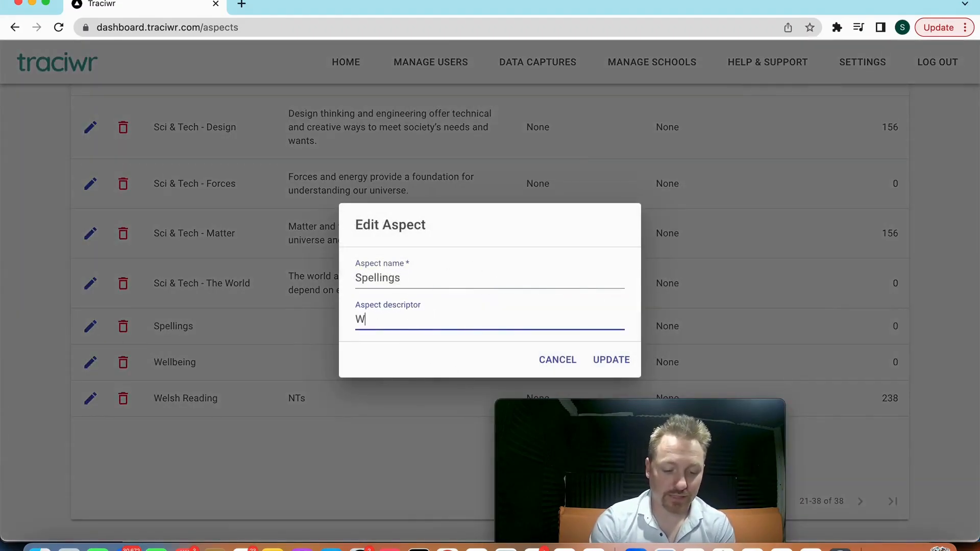
pyautogui.press('BackSpace')
pyautogui.press('BackSpace')
pyautogui.write('eklu')
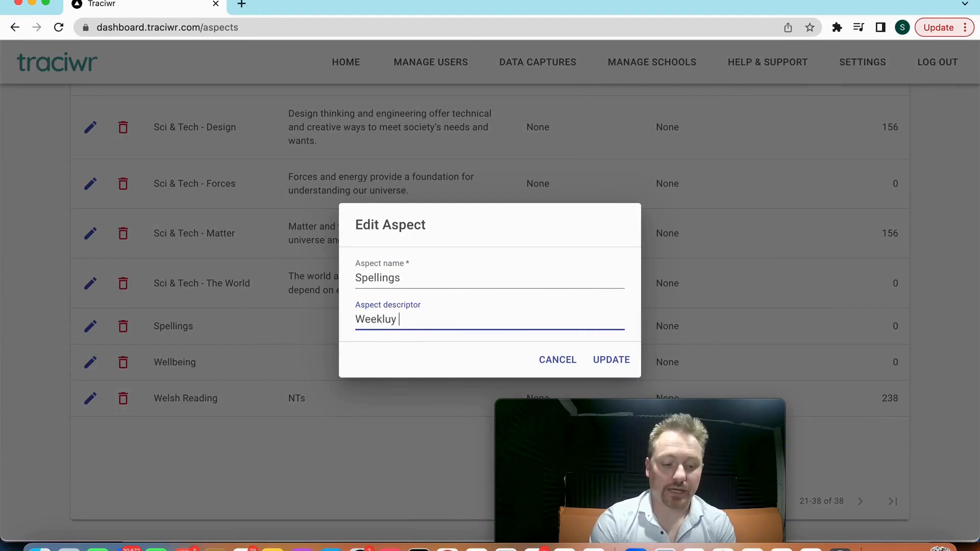
pyautogui.press('BackSpace')
pyautogui.write('y Spell')
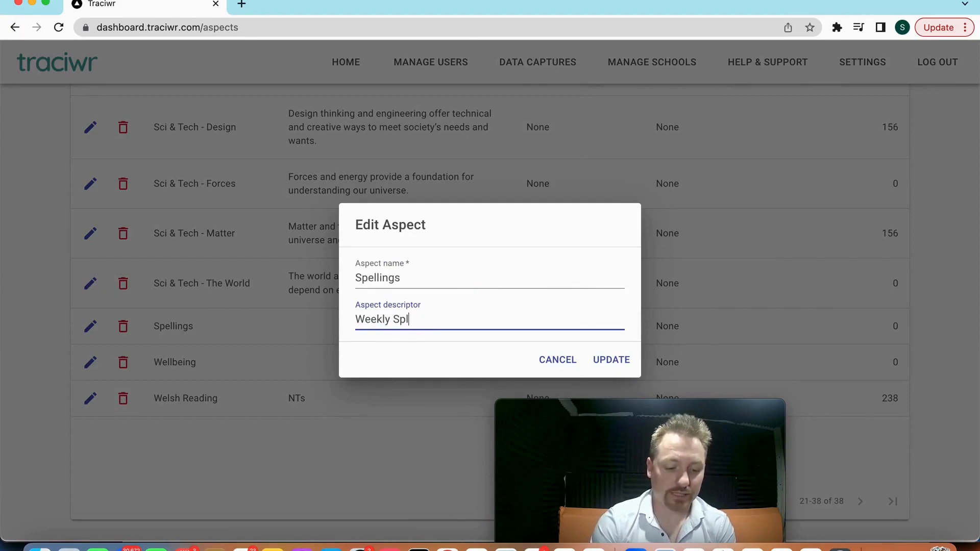
pyautogui.write('ing Tests')
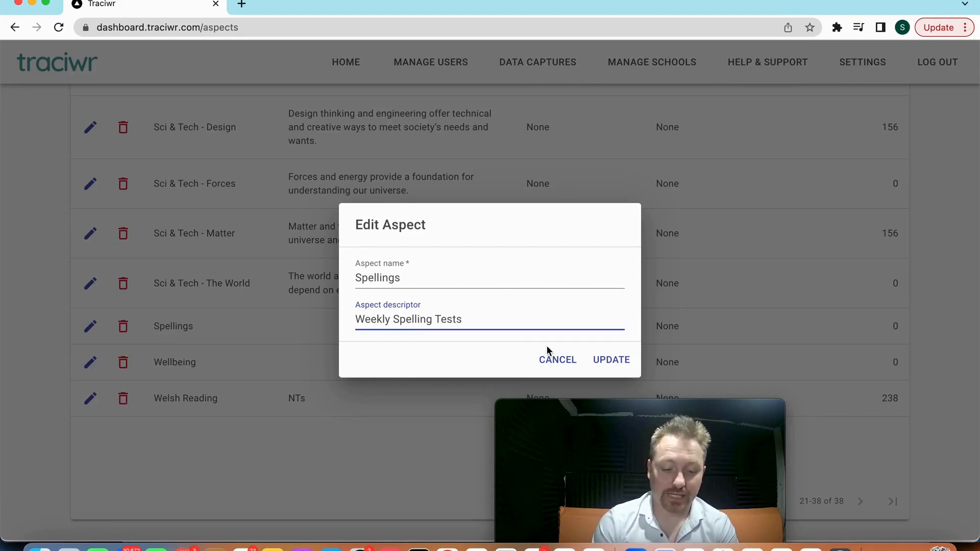
pyautogui.click(607, 360)
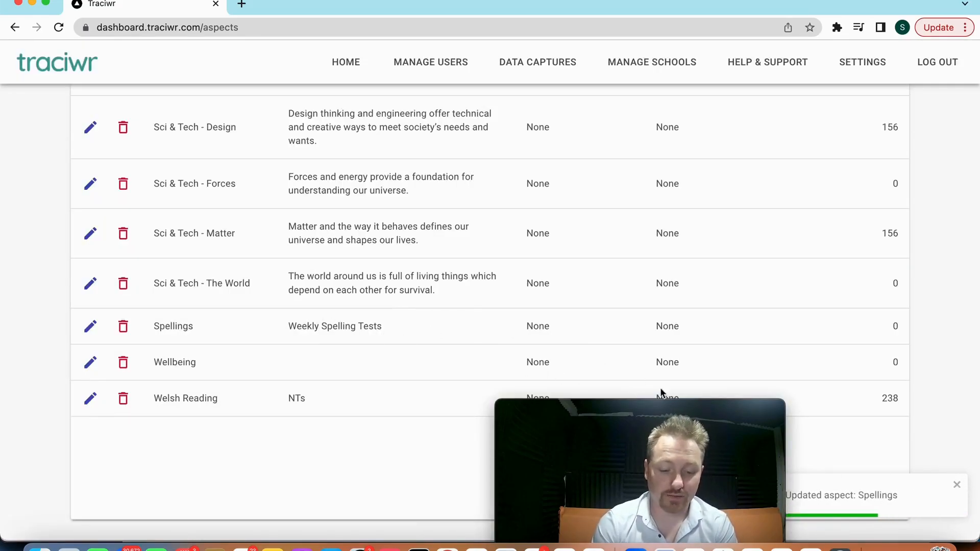
# - Return to the home dashboard, open the score systems management page and look over the existing systems
pyautogui.scroll(5, 561, 250)
pyautogui.scroll(6, 562, 246)
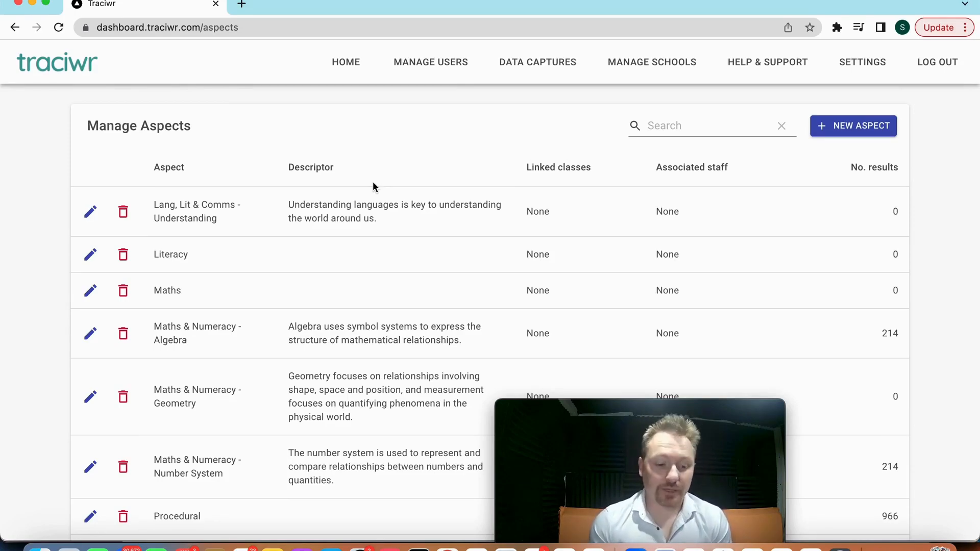
pyautogui.click(339, 73)
pyautogui.scroll(-2, 481, 222)
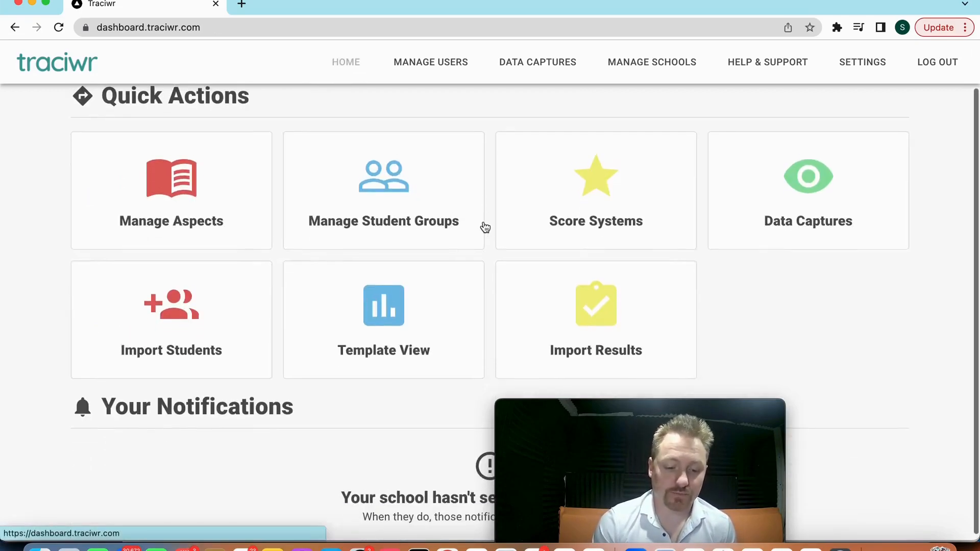
pyautogui.click(608, 185)
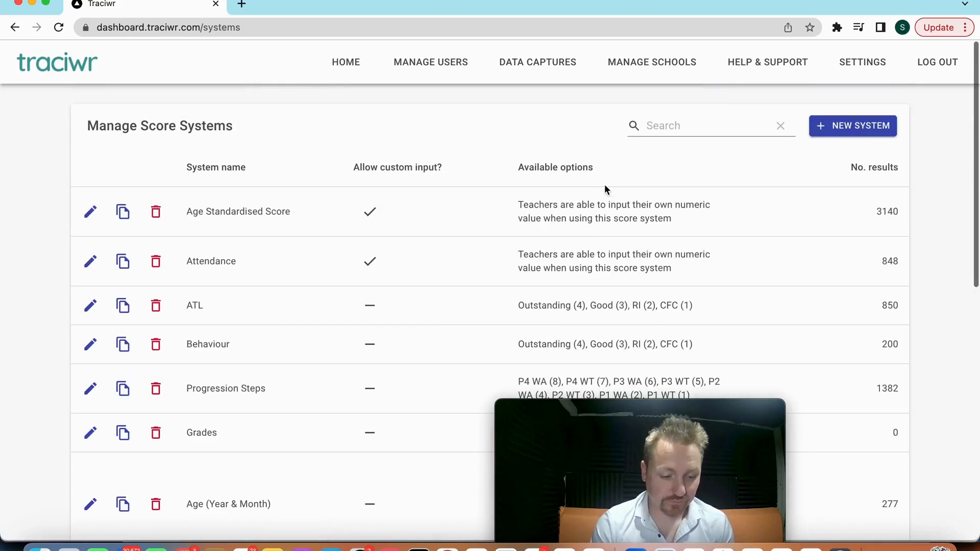
pyautogui.moveTo(557, 404)
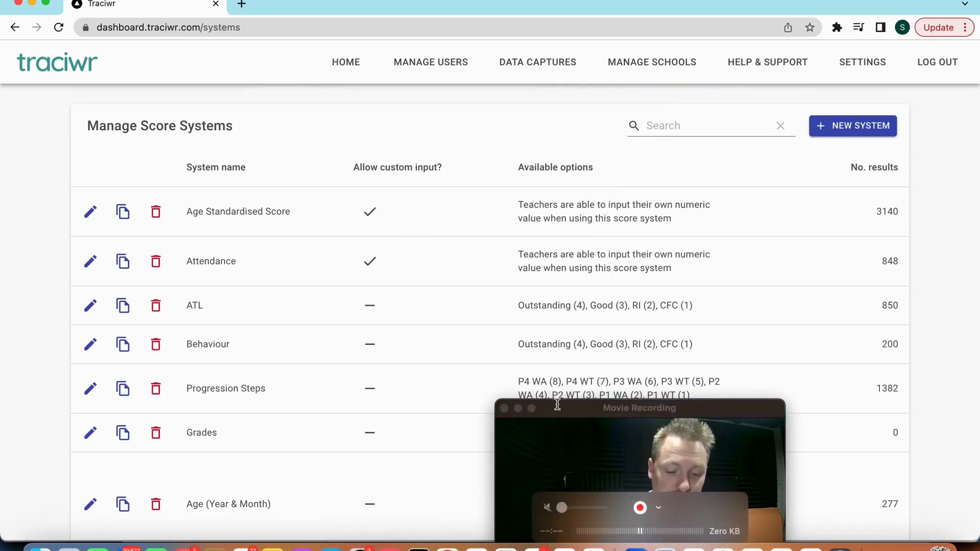
pyautogui.moveTo(558, 409); pyautogui.dragTo(792, 411)
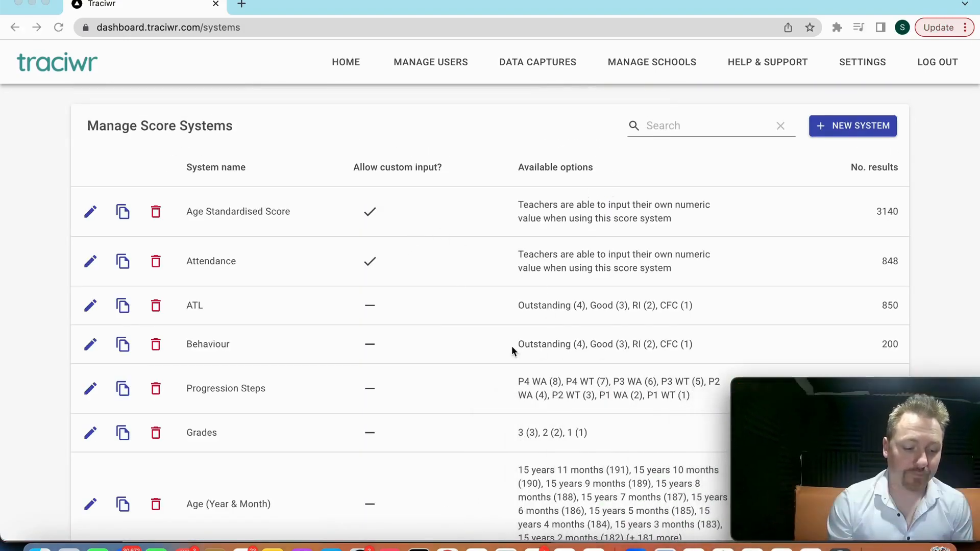
pyautogui.scroll(-2, 511, 345)
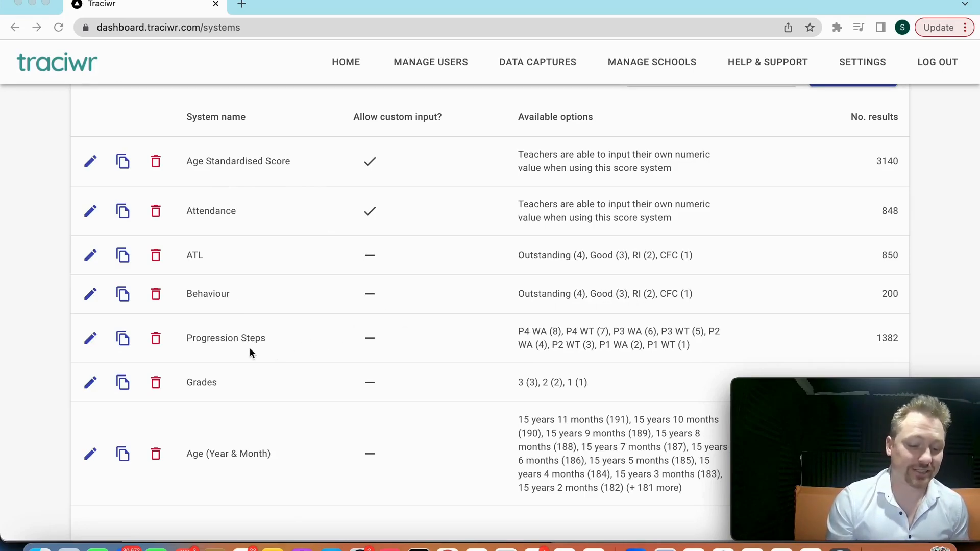
pyautogui.scroll(2, 382, 434)
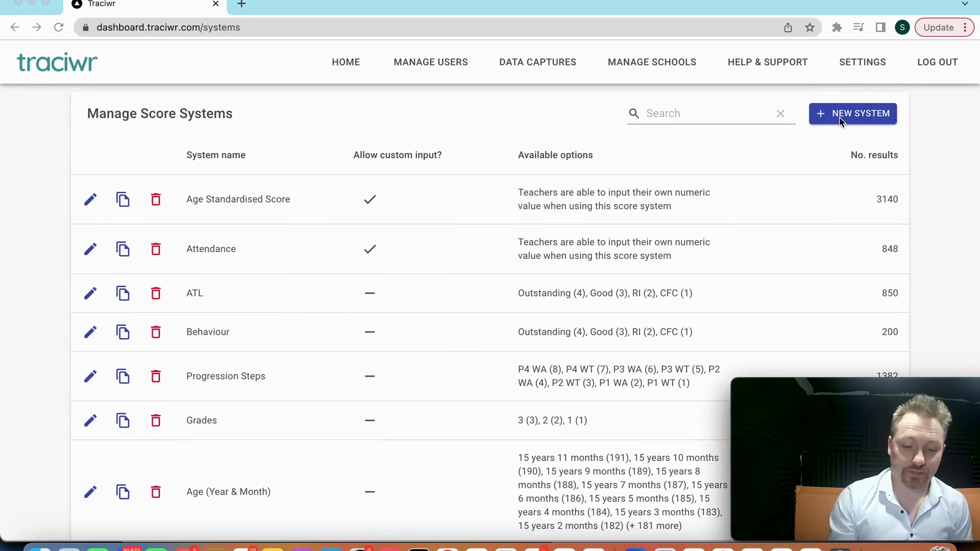
# - Start a new score system named "Spelling Test Score System"
pyautogui.click(840, 118)
pyautogui.click(842, 115)
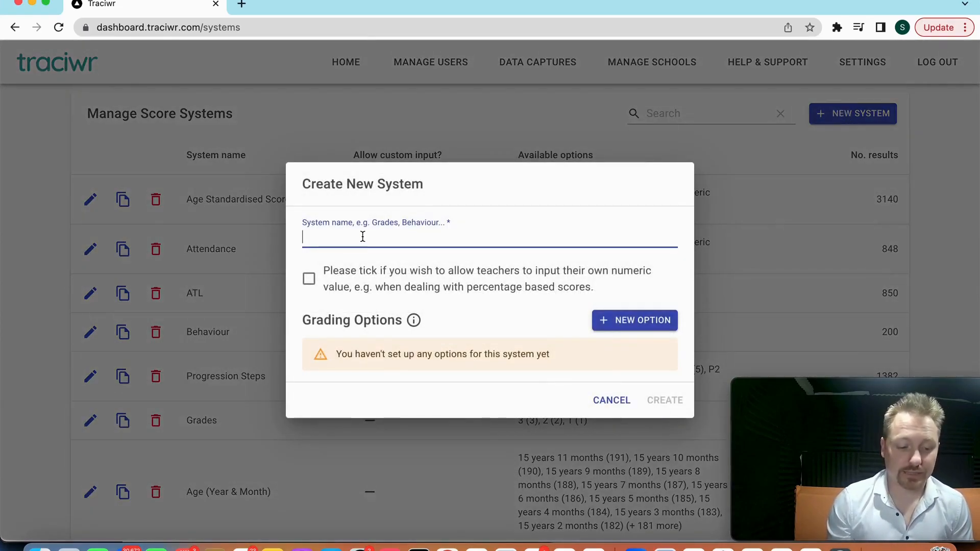
pyautogui.write('Spelling Test Score System')
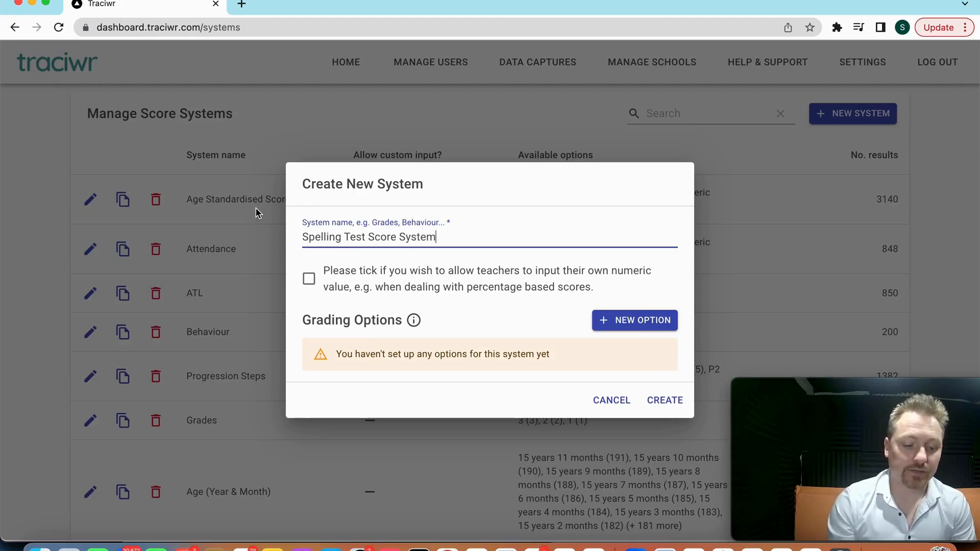
# - Allow teachers to input their own numeric value in the new system, with a minimum of 0 and a maximum of 10
pyautogui.click(413, 279)
pyautogui.click(350, 261)
pyautogui.click(600, 264)
pyautogui.write('10')
pyautogui.click(431, 259)
pyautogui.press('BackSpace')
pyautogui.write('0')
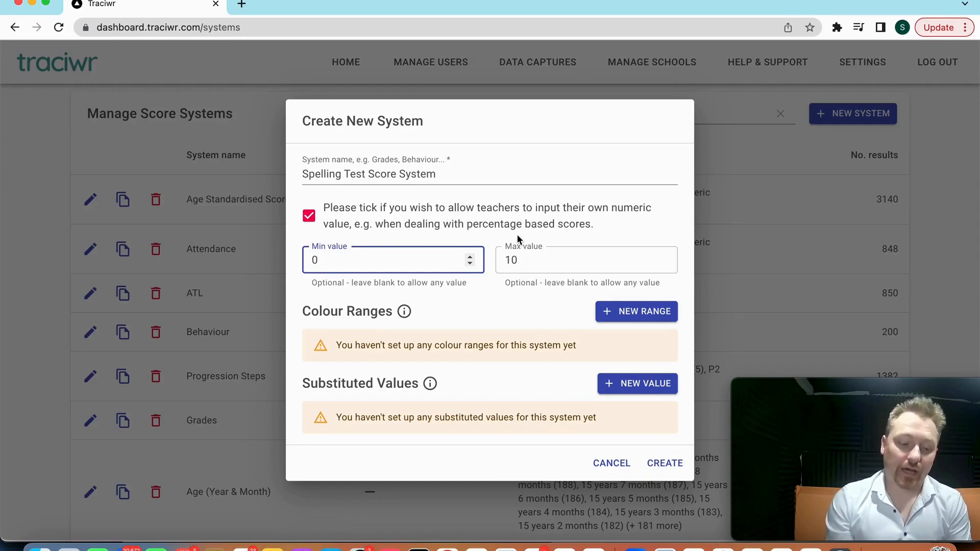
pyautogui.click(551, 268)
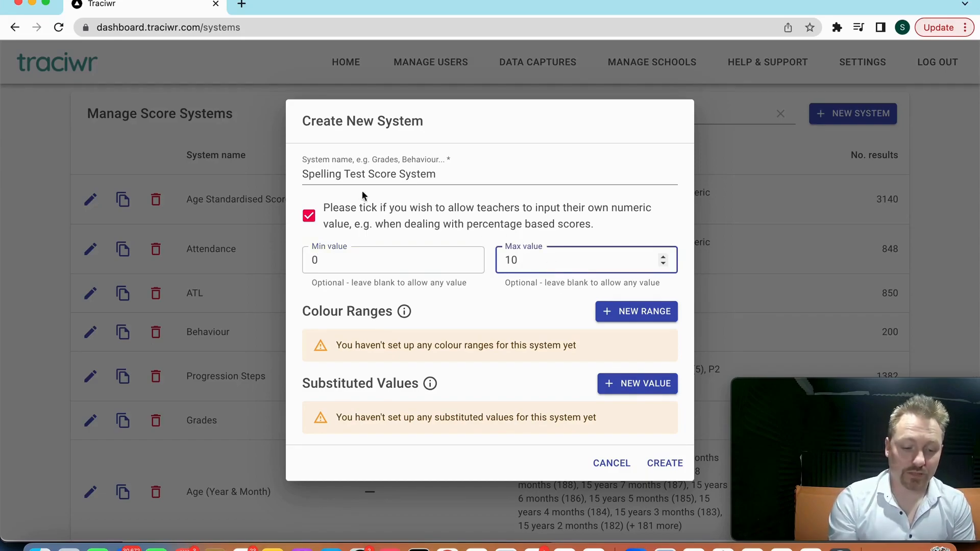
# - Disallow teachers' own numeric input for the new system and add three grading options named "Great", "Good" and "Developing"
pyautogui.click(308, 216)
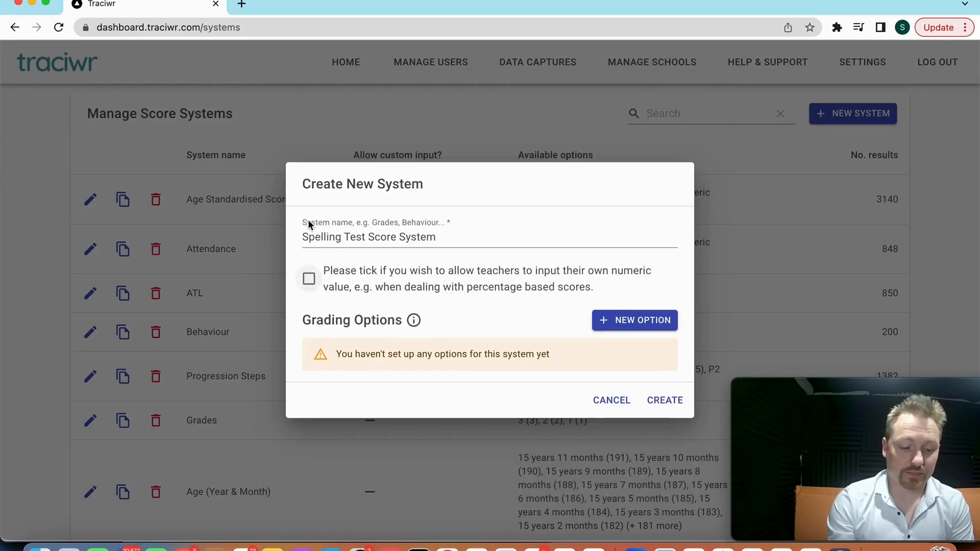
pyautogui.click(625, 320)
pyautogui.click(445, 370)
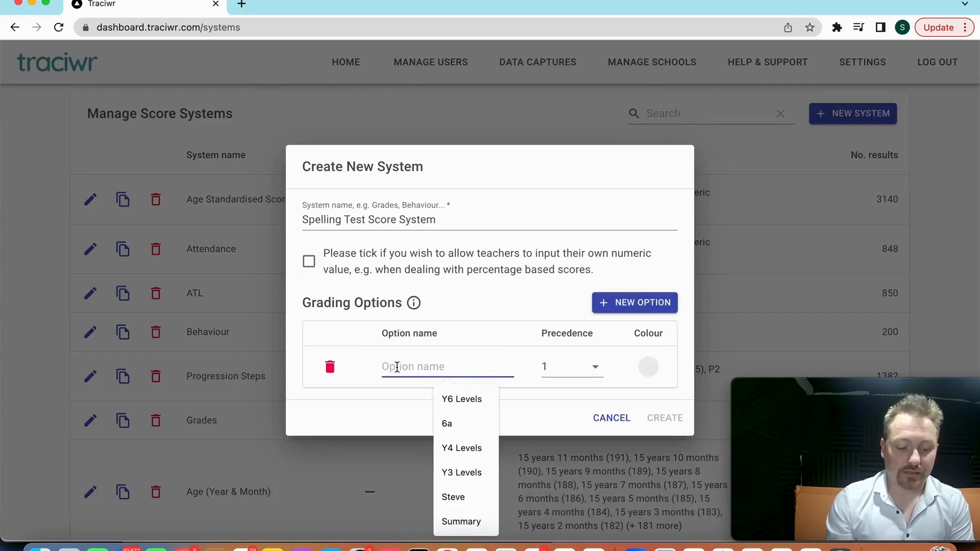
pyautogui.write('Great')
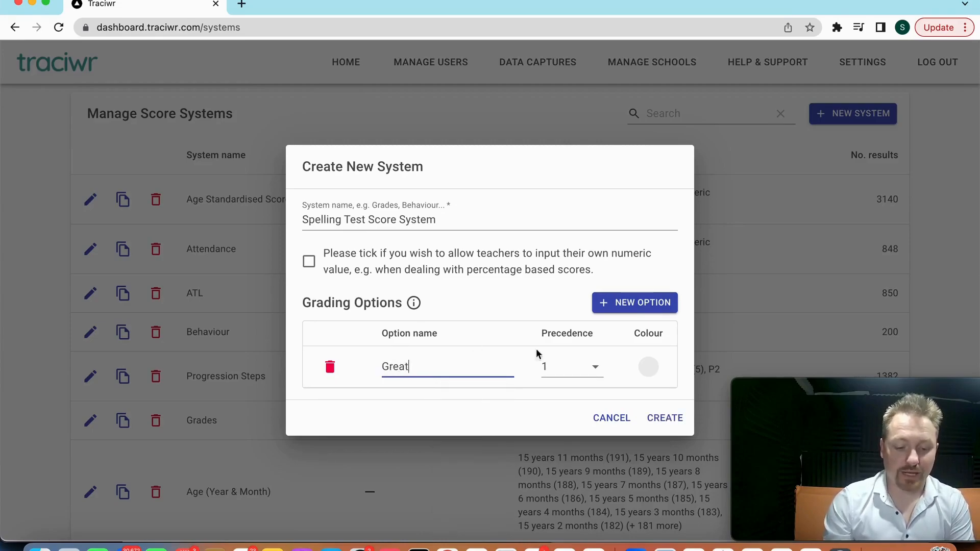
pyautogui.click(607, 302)
pyautogui.click(420, 387)
pyautogui.write('Good')
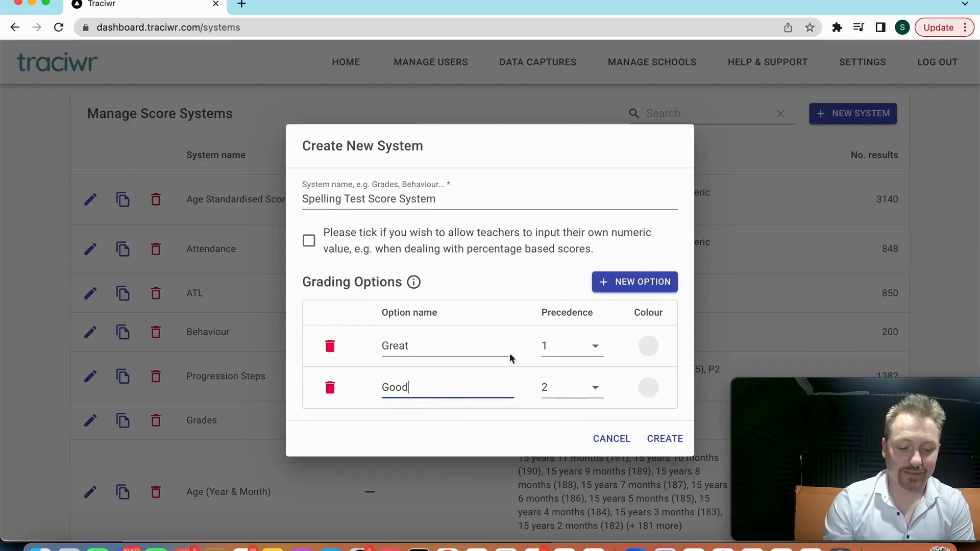
pyautogui.click(633, 281)
pyautogui.click(427, 408)
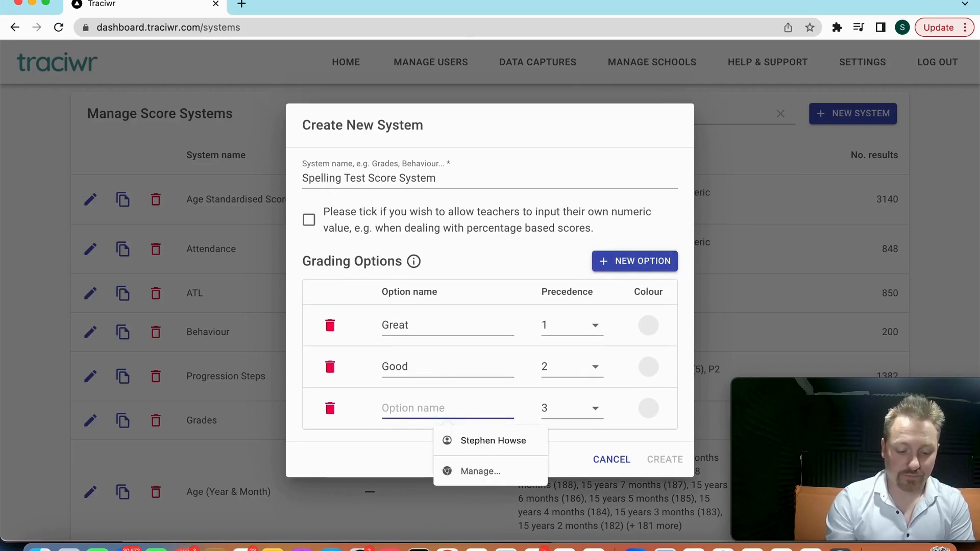
pyautogui.write('Develiping')
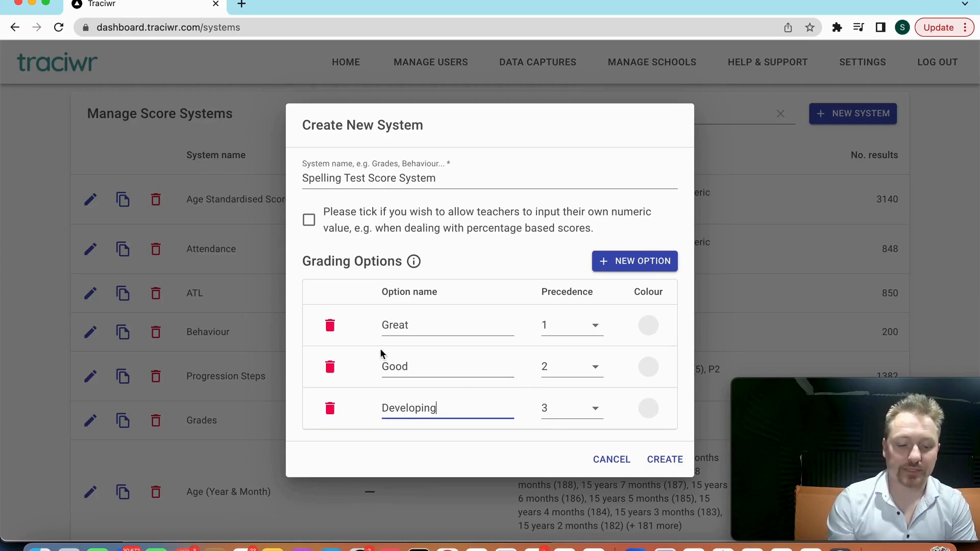
# - Reverse the order of the grading options by renaming the first one "Developing" and the third one "Great"
pyautogui.doubleClick(419, 324)
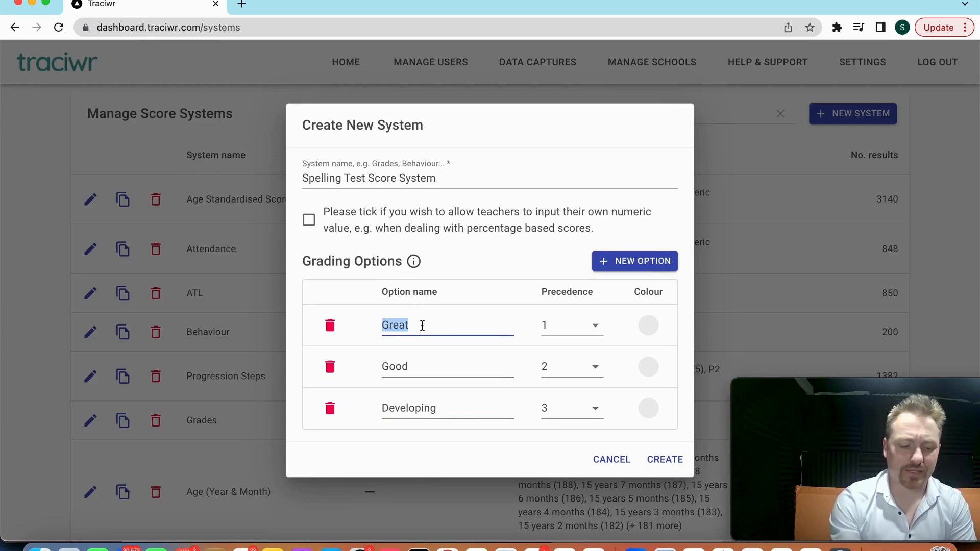
pyautogui.write('Deve')
pyautogui.write('lip')
pyautogui.press('BackSpace')
pyautogui.press('BackSpace')
pyautogui.write('oping')
pyautogui.doubleClick(430, 404)
pyautogui.write('Great')
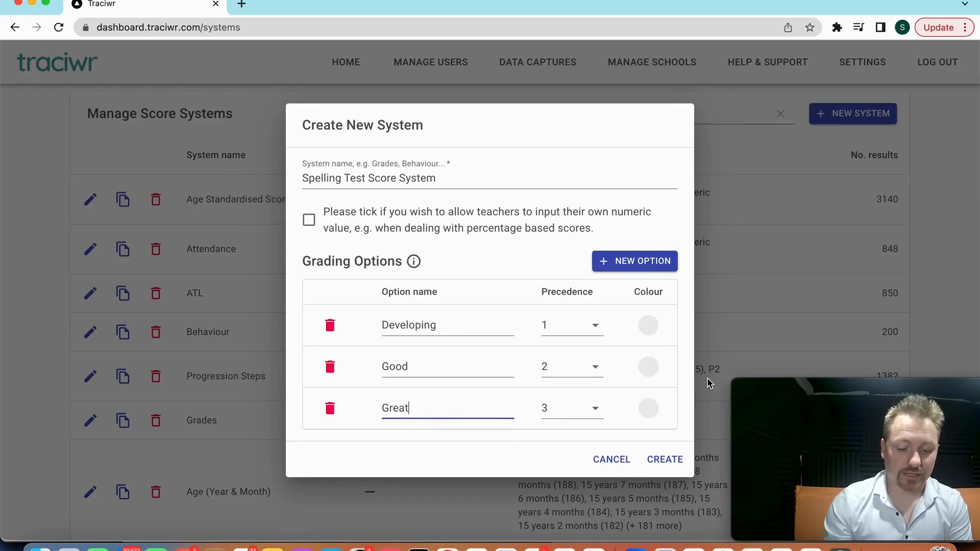
# - Colour the grading options blue for Great, green for Good and orange for Developing
pyautogui.click(651, 407)
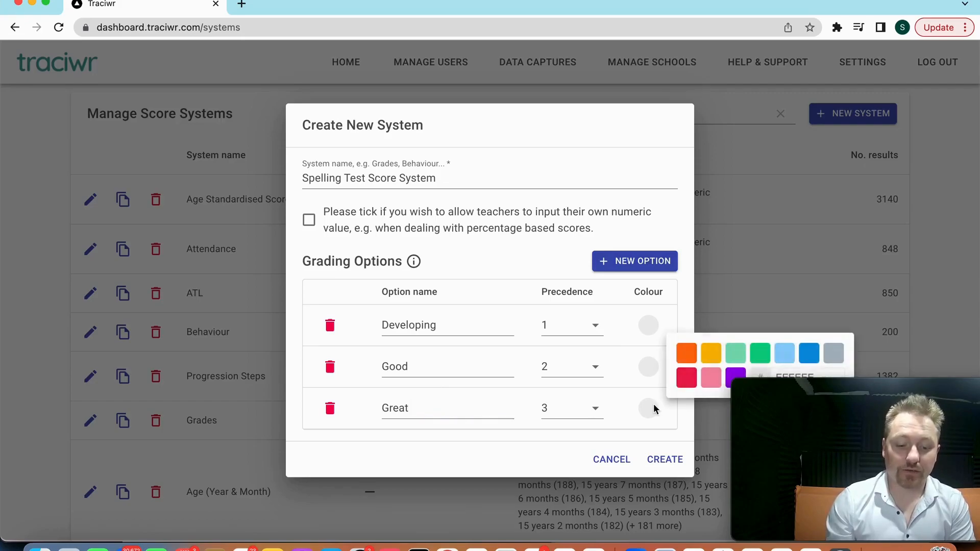
pyautogui.click(809, 352)
pyautogui.click(647, 365)
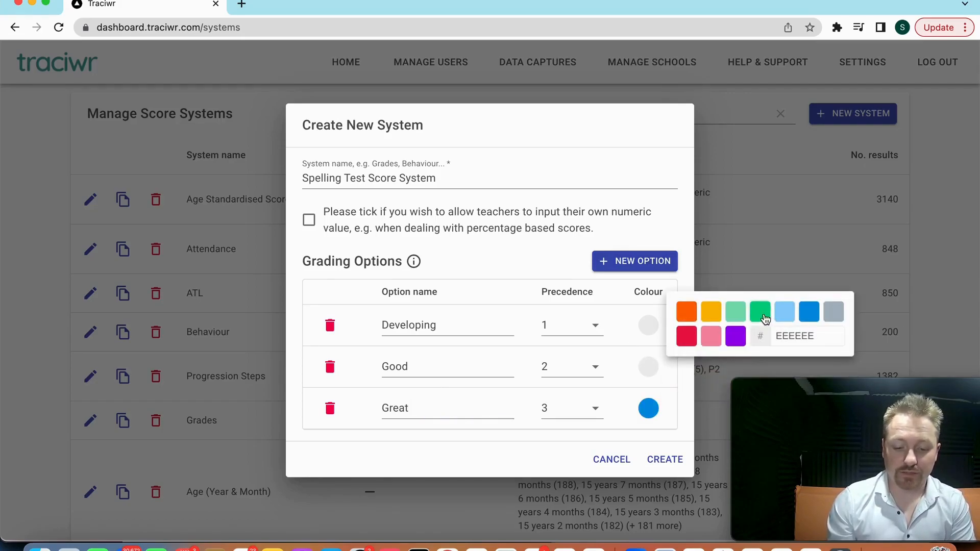
pyautogui.click(759, 311)
pyautogui.click(648, 323)
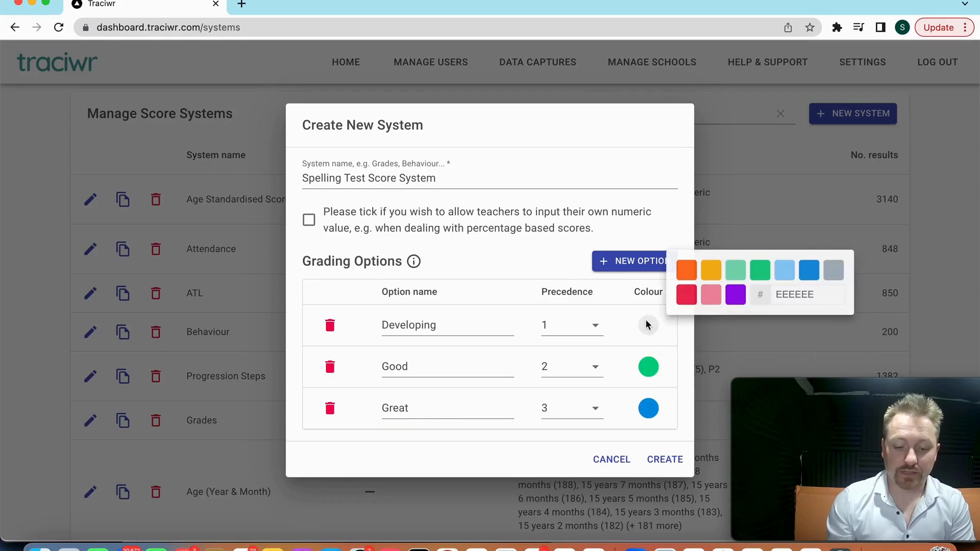
pyautogui.click(686, 277)
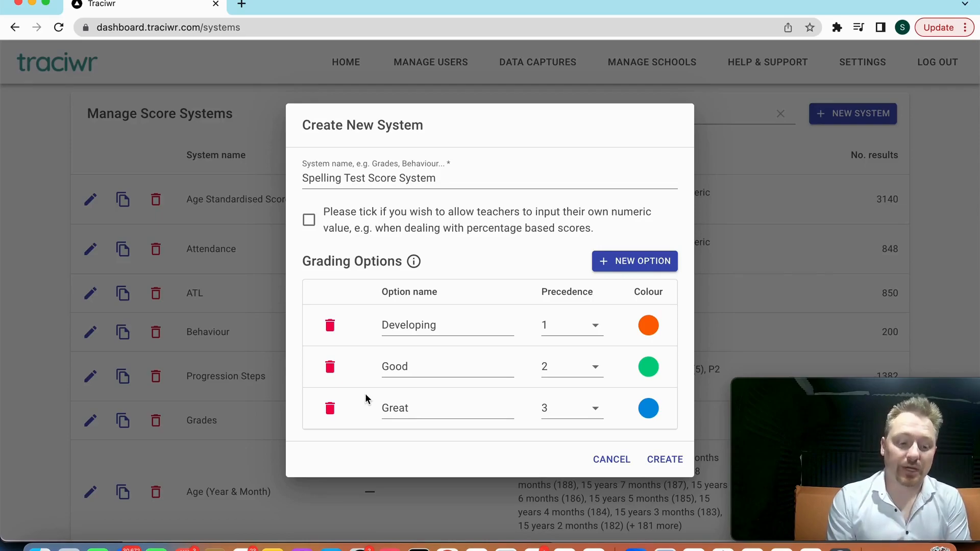
# - Delete the Developing, Good and Great grading options from the new system
pyautogui.click(331, 326)
pyautogui.click(329, 342)
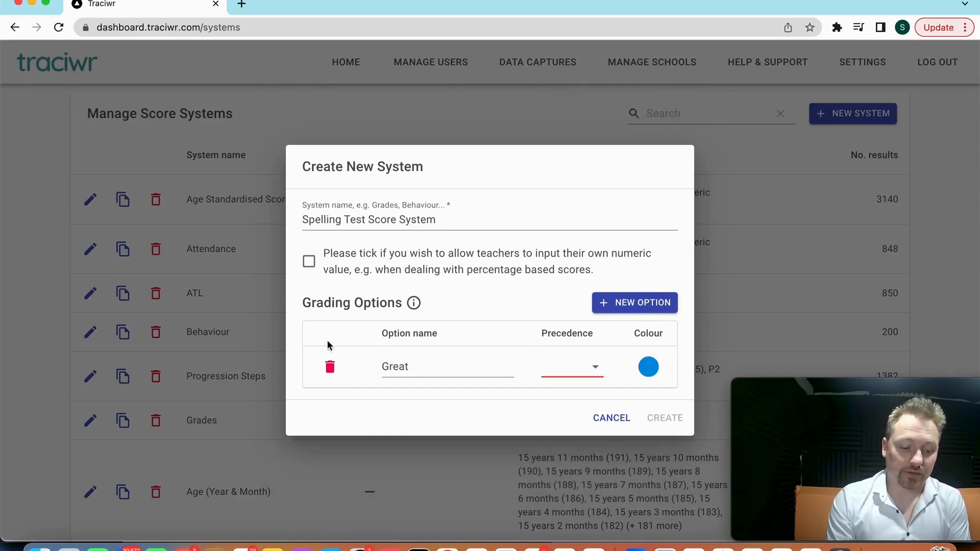
pyautogui.click(330, 368)
# - Allow teachers to input their own numeric value again, with a minimum of 0 and a maximum of 10
pyautogui.click(308, 279)
pyautogui.click(338, 264)
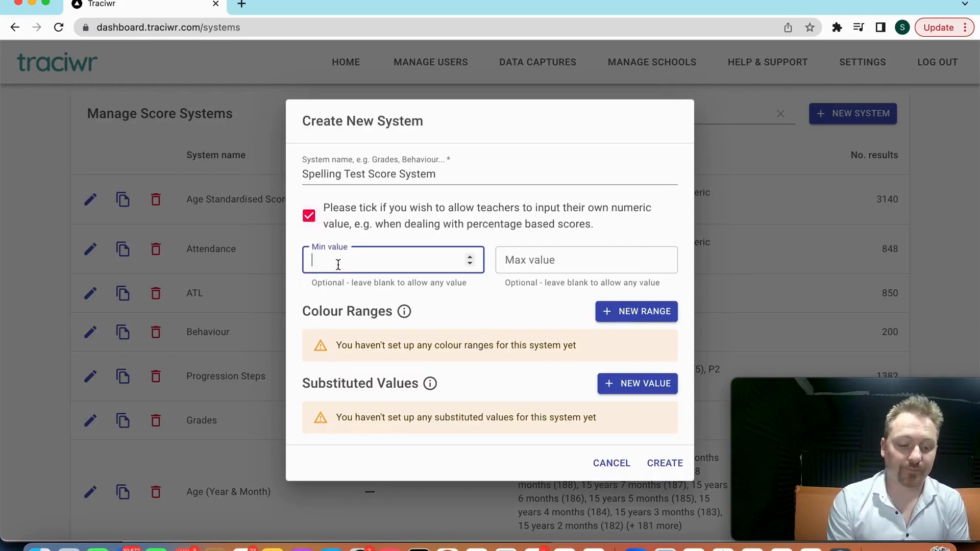
pyautogui.write('0')
pyautogui.press('Tab')
pyautogui.write('10')
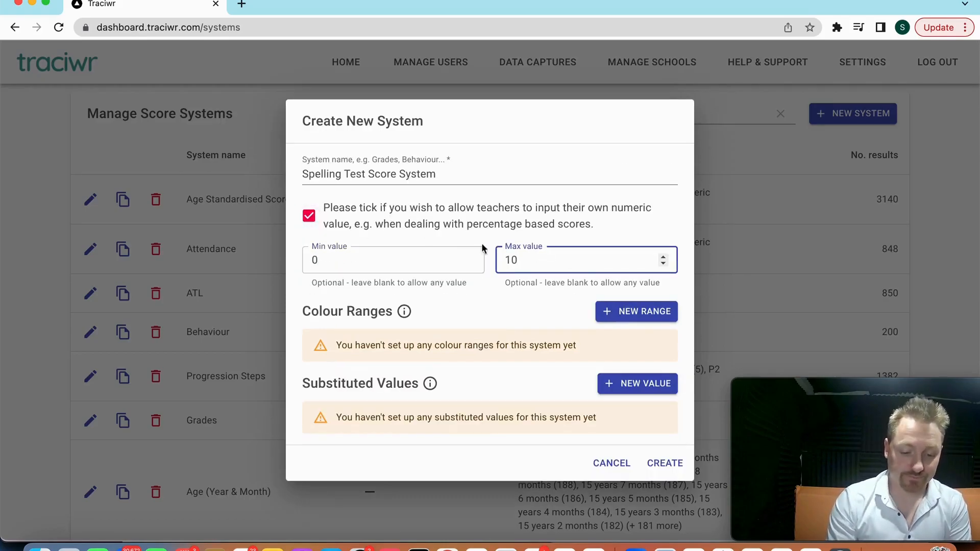
pyautogui.click(467, 301)
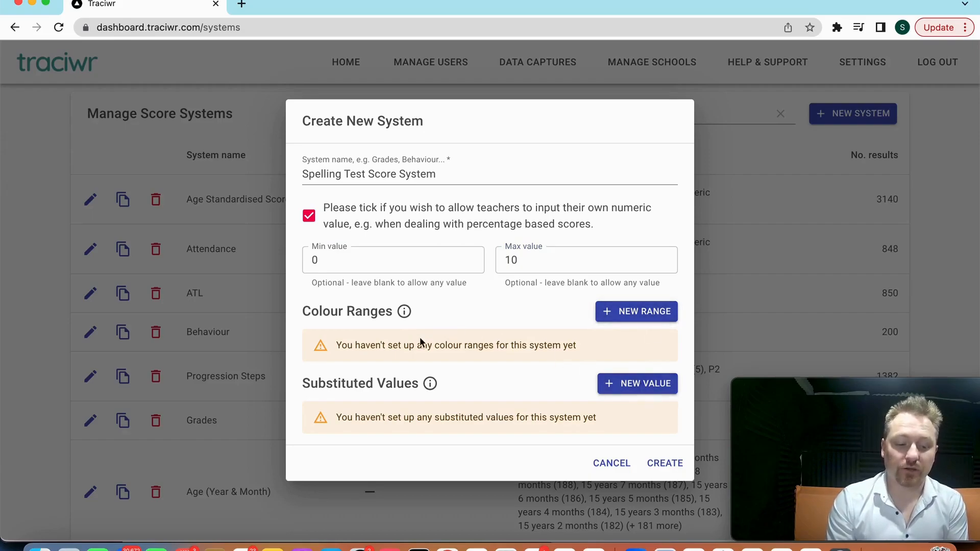
# - Add a colour range from 0 to 3 and colour it red
pyautogui.click(616, 317)
pyautogui.click(521, 363)
pyautogui.press('BackSpace')
pyautogui.press('BackSpace')
pyautogui.write('3')
pyautogui.click(654, 364)
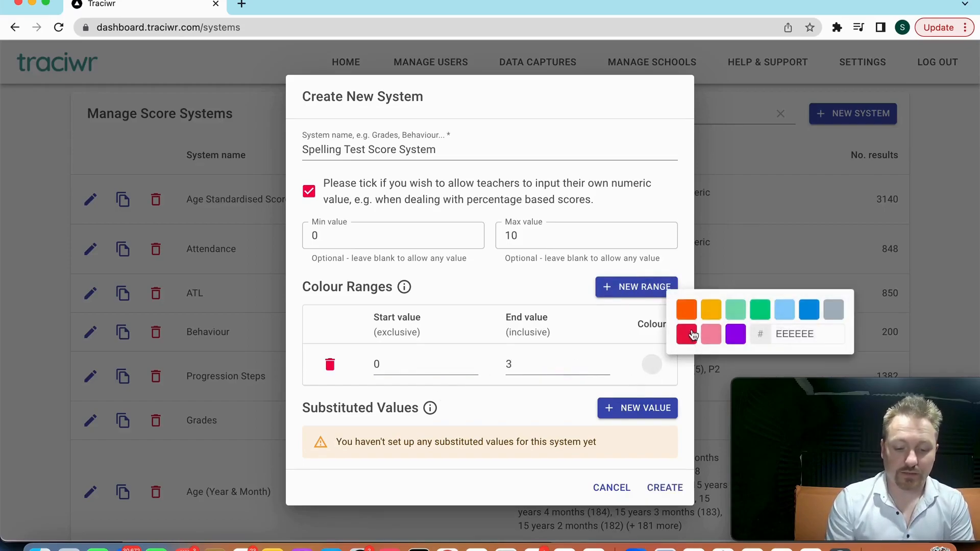
pyautogui.click(685, 335)
pyautogui.click(630, 406)
pyautogui.write('3')
pyautogui.press('Tab')
pyautogui.write('5')
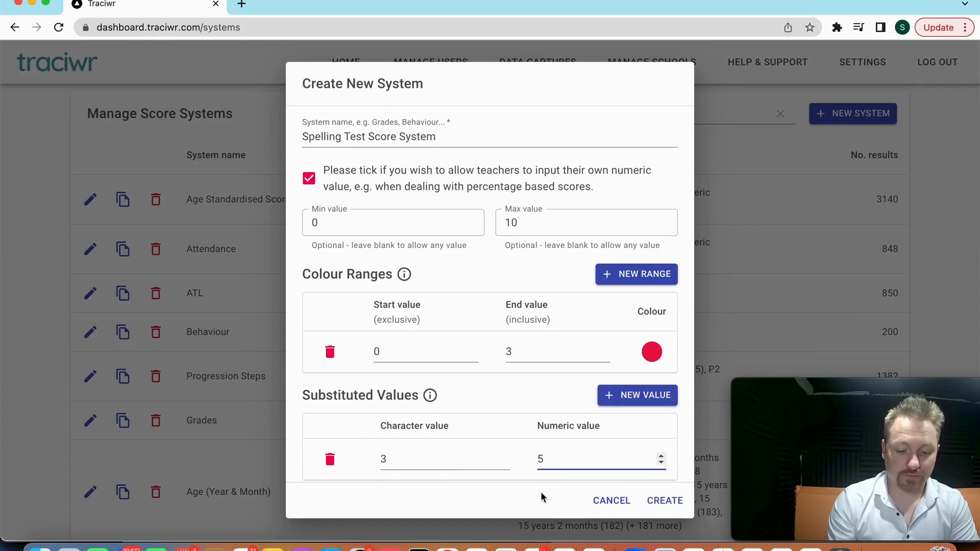
pyautogui.scroll(-1, 536, 418)
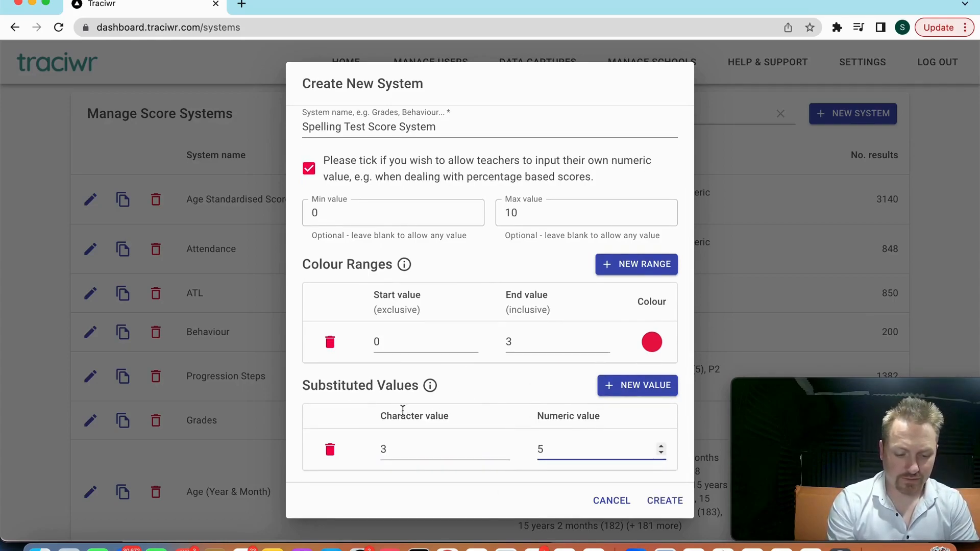
pyautogui.click(330, 449)
# - Add a second colour range from 3 to 5 and colour it orange
pyautogui.click(622, 286)
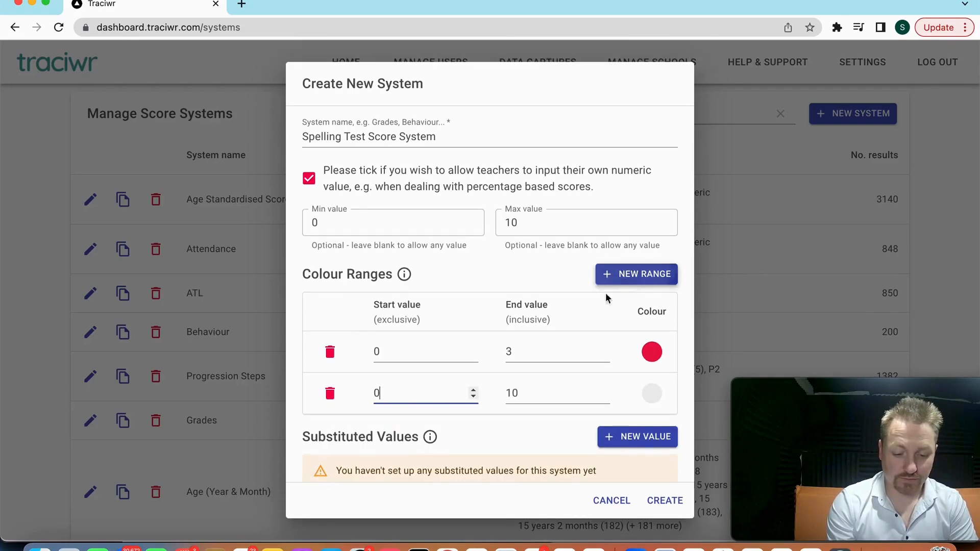
pyautogui.write('3')
pyautogui.press('Tab')
pyautogui.write('5')
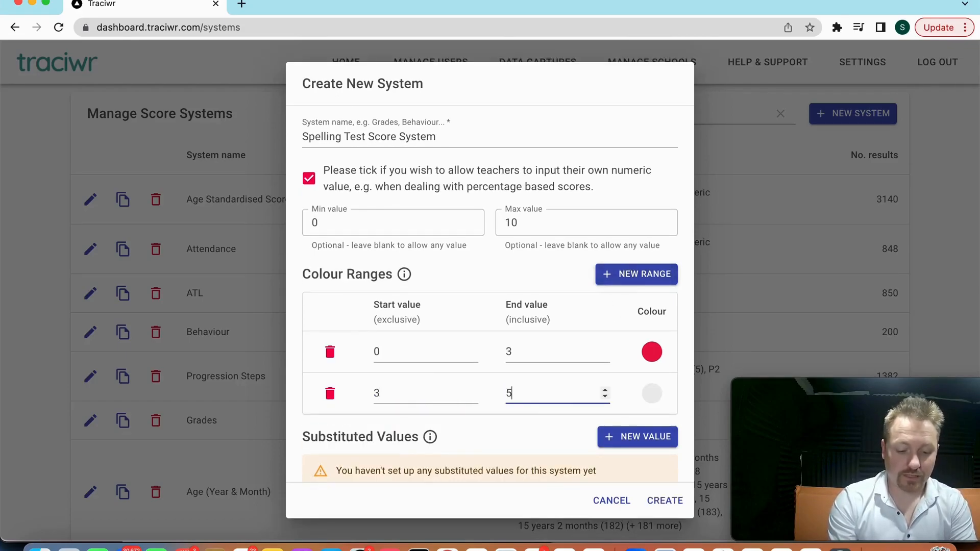
pyautogui.click(651, 393)
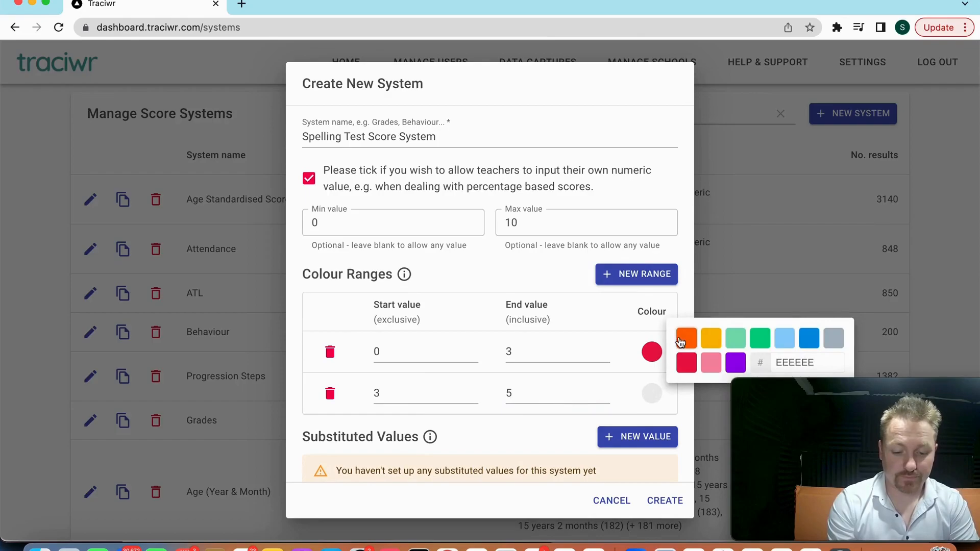
pyautogui.click(684, 337)
# - Add a third colour range from 5 to 7 and colour it green
pyautogui.click(629, 273)
pyautogui.press('BackSpace')
pyautogui.write('5')
pyautogui.press('Tab')
pyautogui.write('7')
pyautogui.click(651, 435)
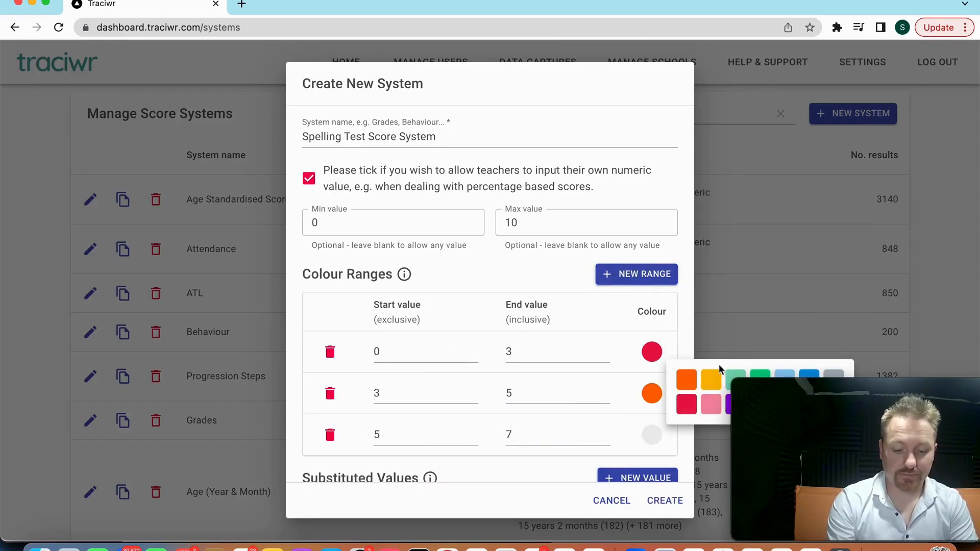
pyautogui.click(758, 377)
# - Add a fourth colour range from 7 to 10 in blue and create the Spelling Test Score System
pyautogui.scroll(-2, 602, 369)
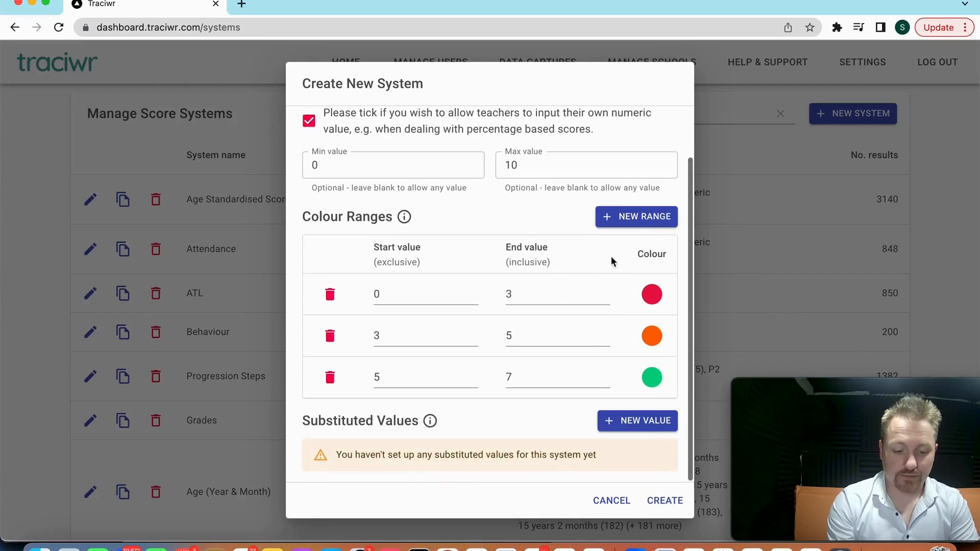
pyautogui.click(608, 221)
pyautogui.press('BackSpace')
pyautogui.write('7')
pyautogui.press('Tab')
pyautogui.write('10')
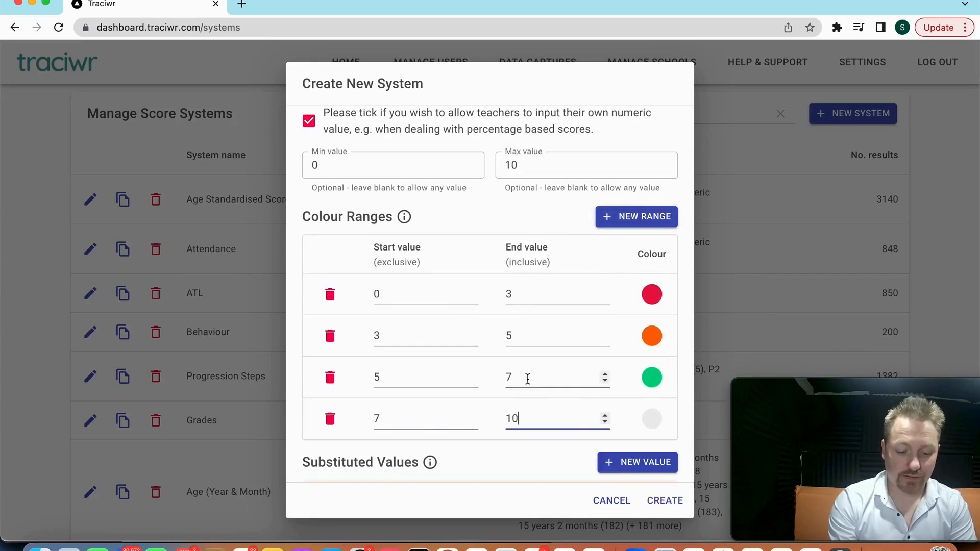
pyautogui.click(651, 419)
pyautogui.click(809, 364)
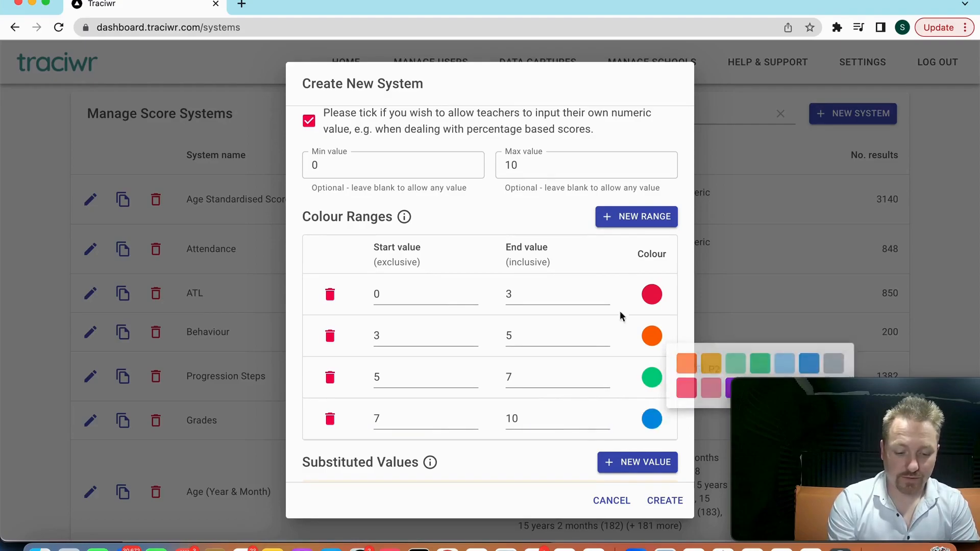
pyautogui.scroll(-2, 458, 225)
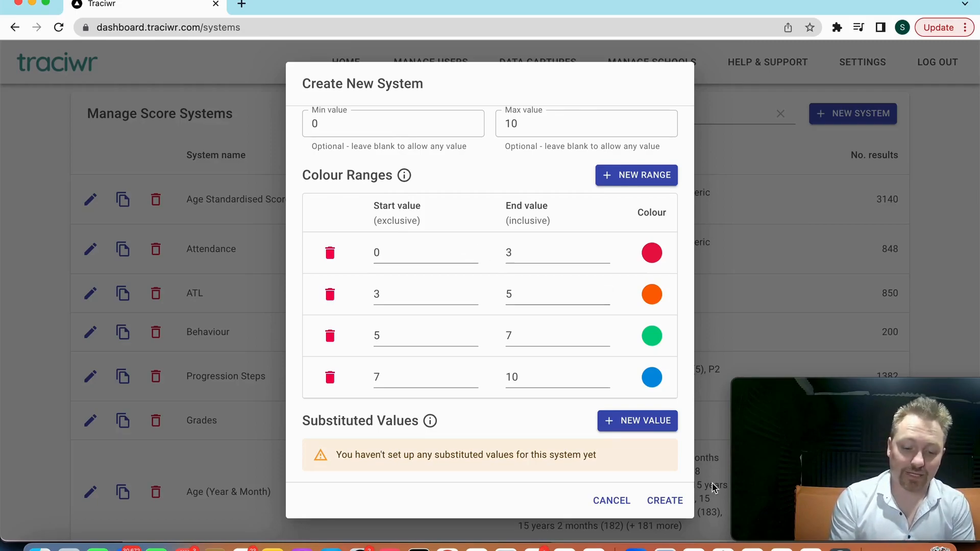
pyautogui.click(663, 500)
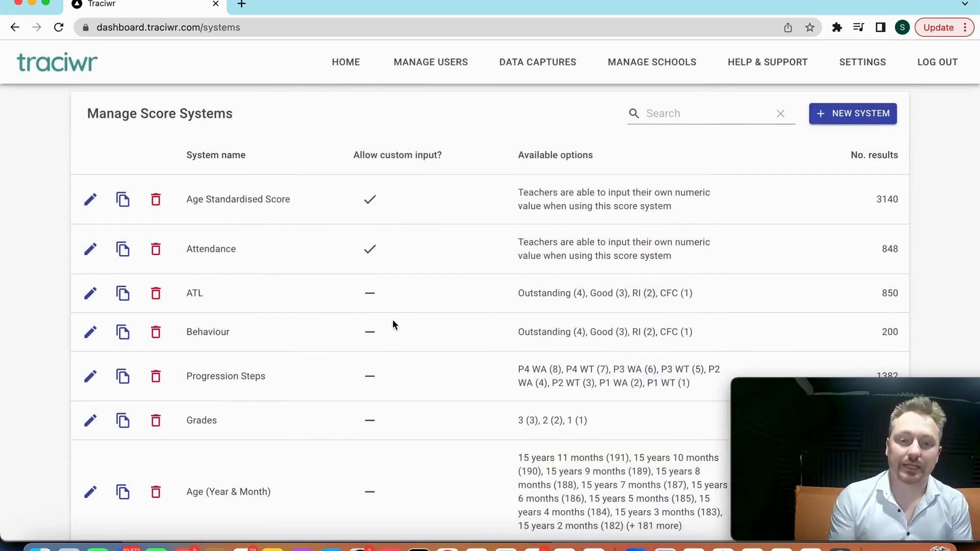